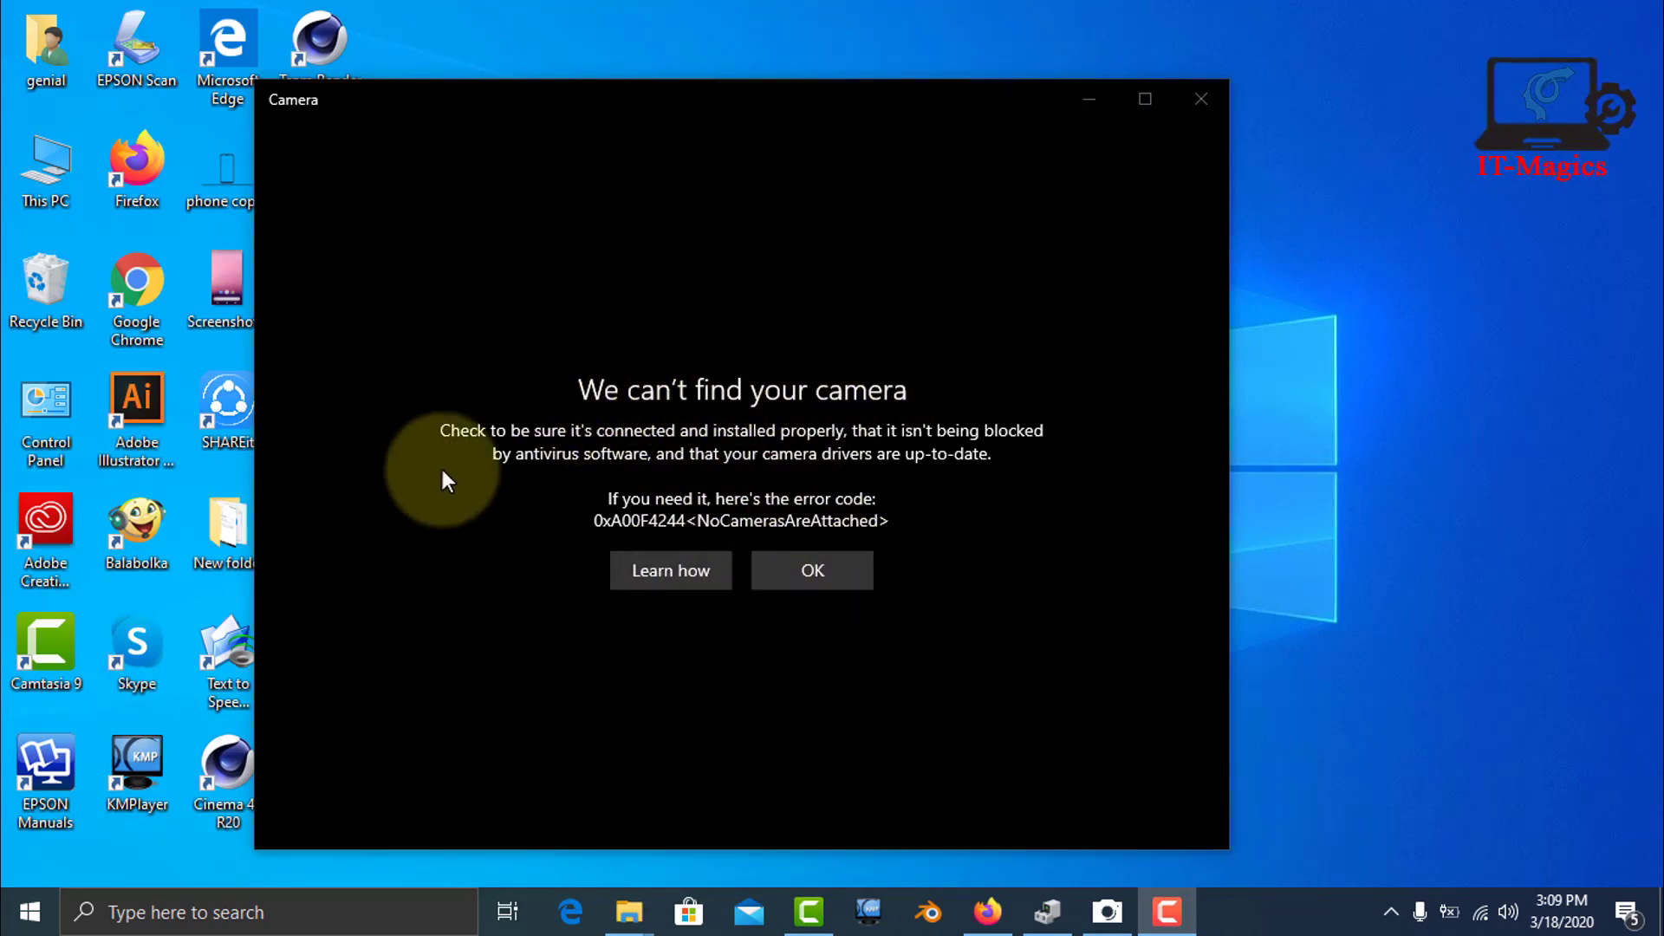
Step: Dismiss the 'We can't find your camera' 0xA00F4244 error twice, relaunching Camera between, then close it
click(834, 575)
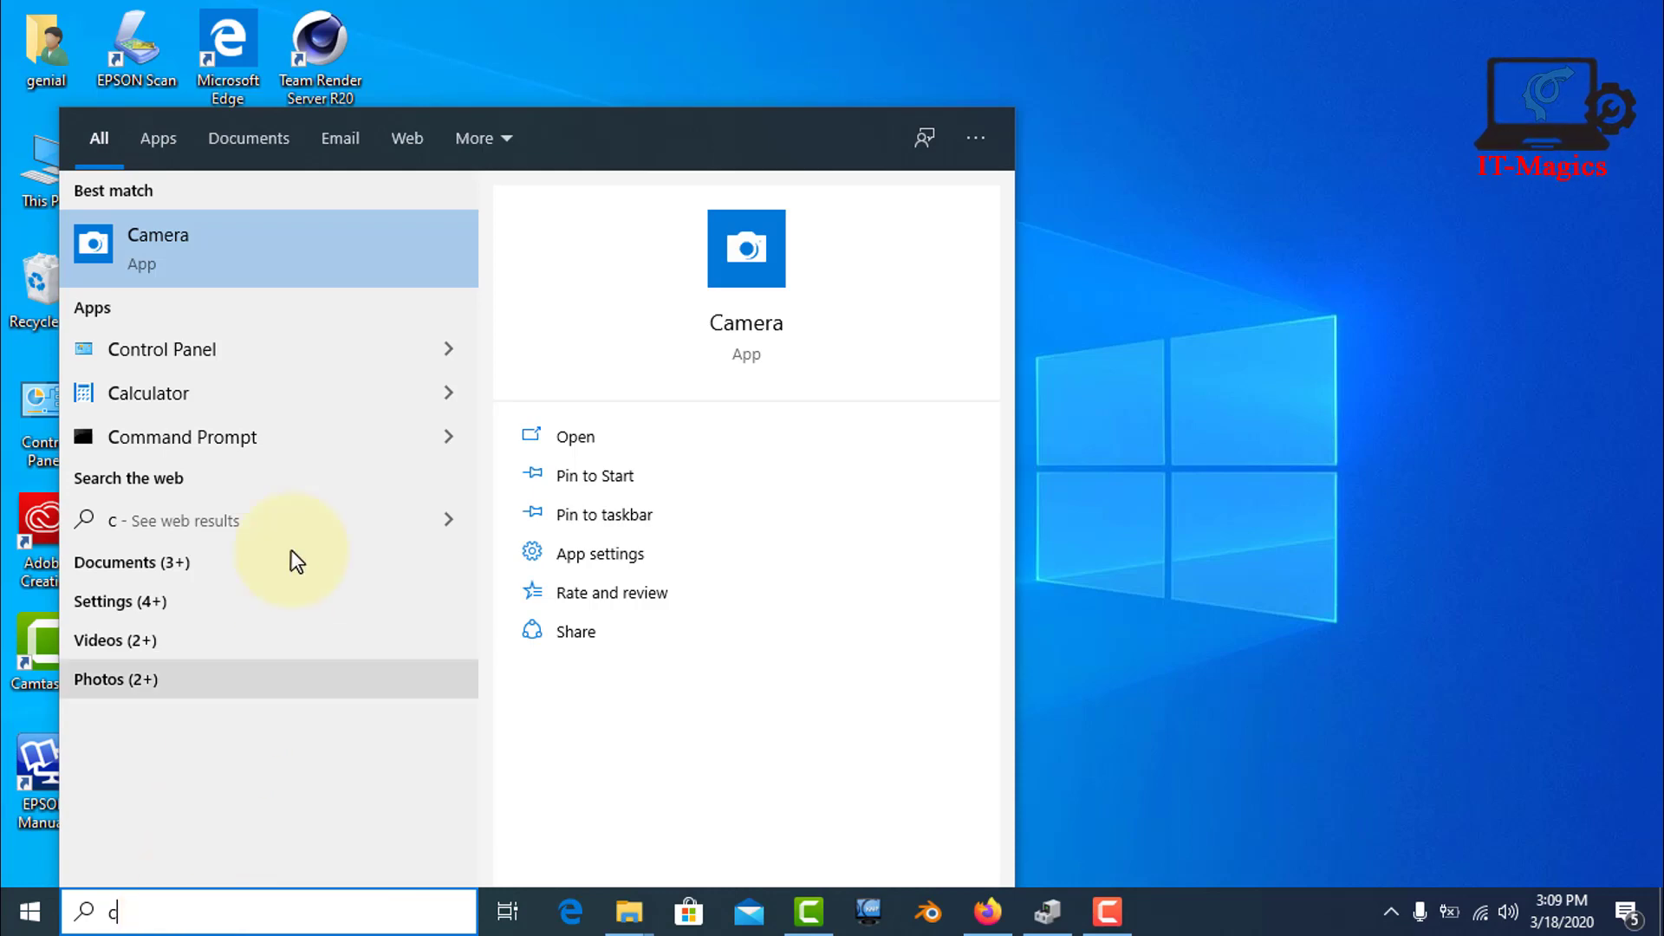
click(224, 262)
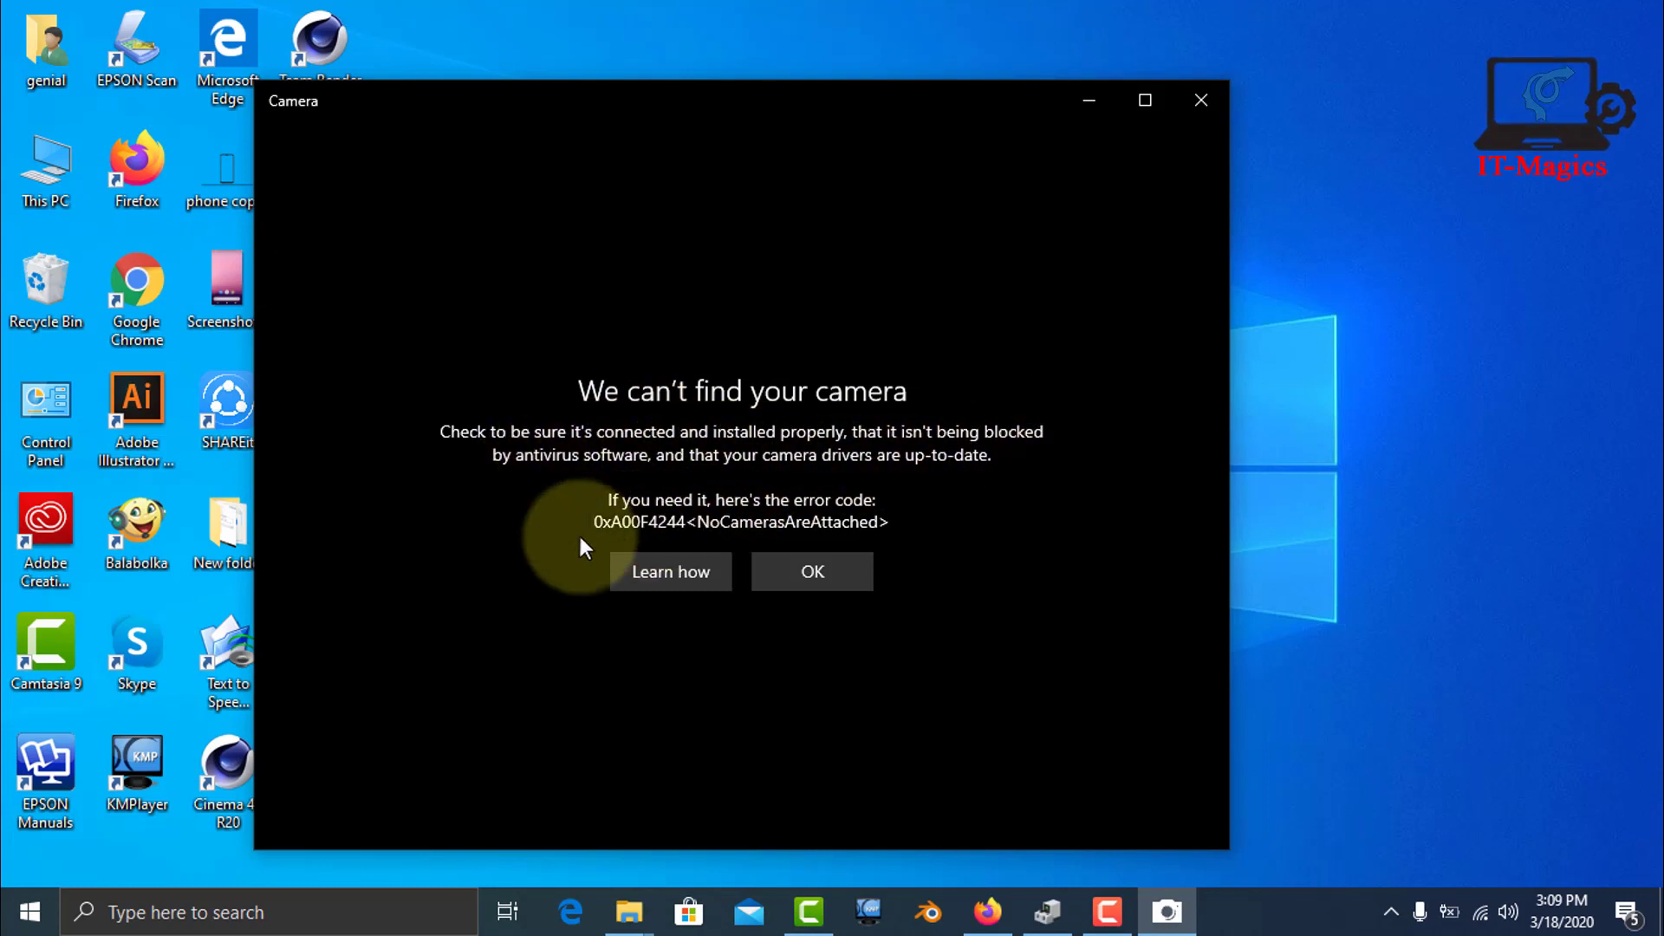
click(824, 574)
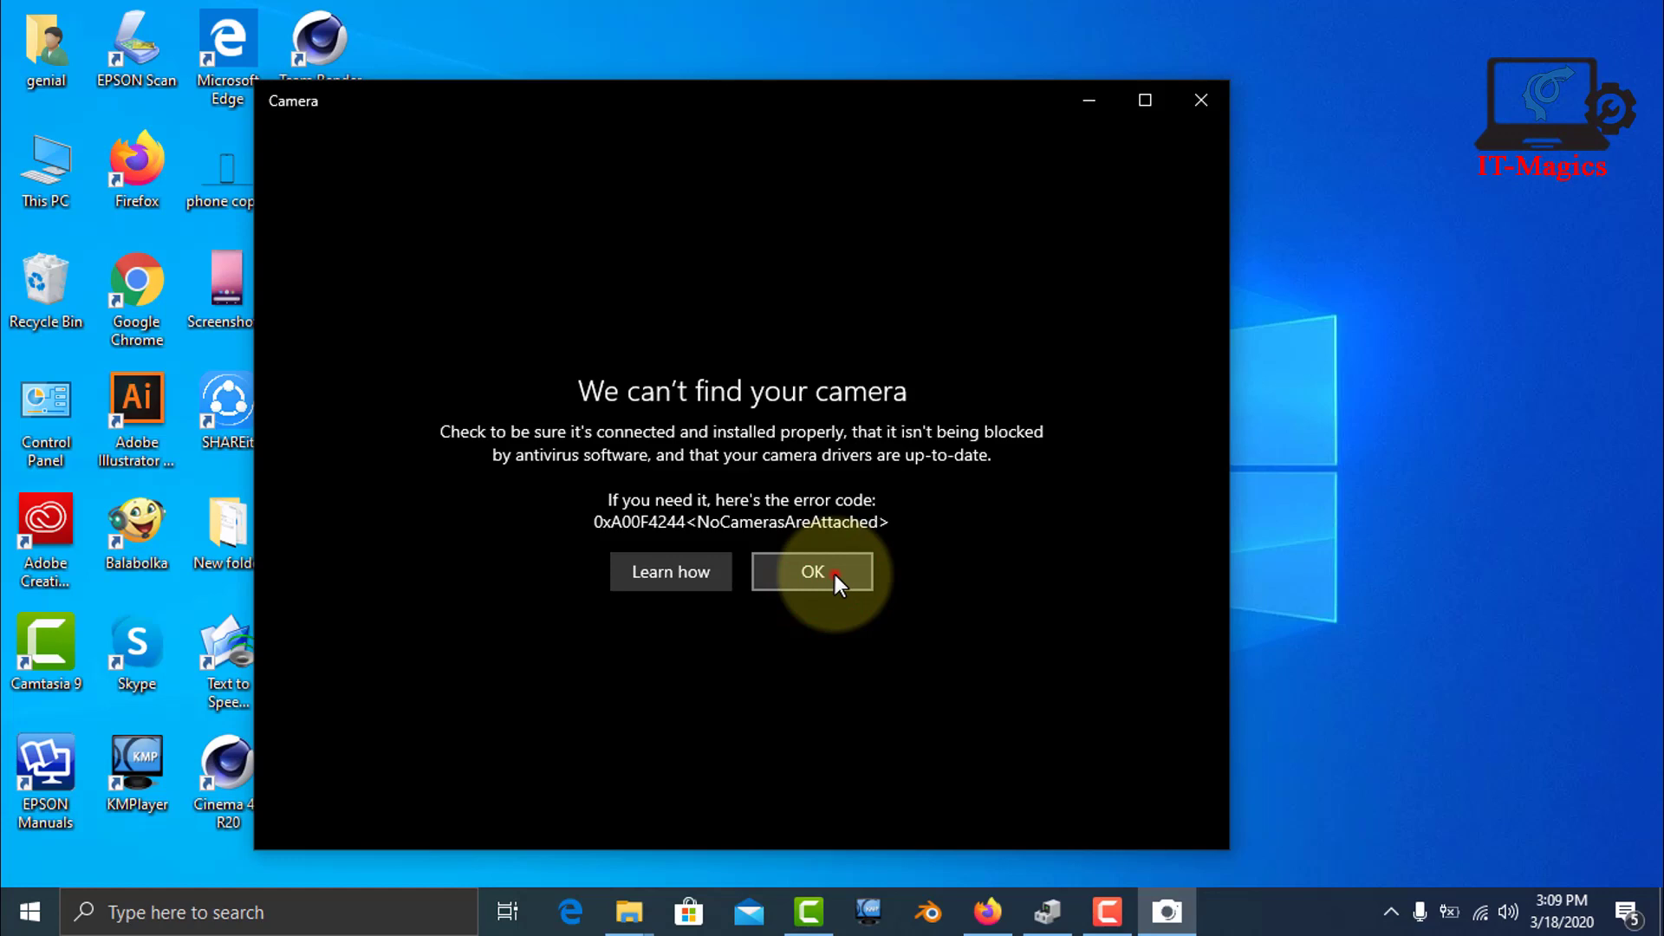
click(1196, 104)
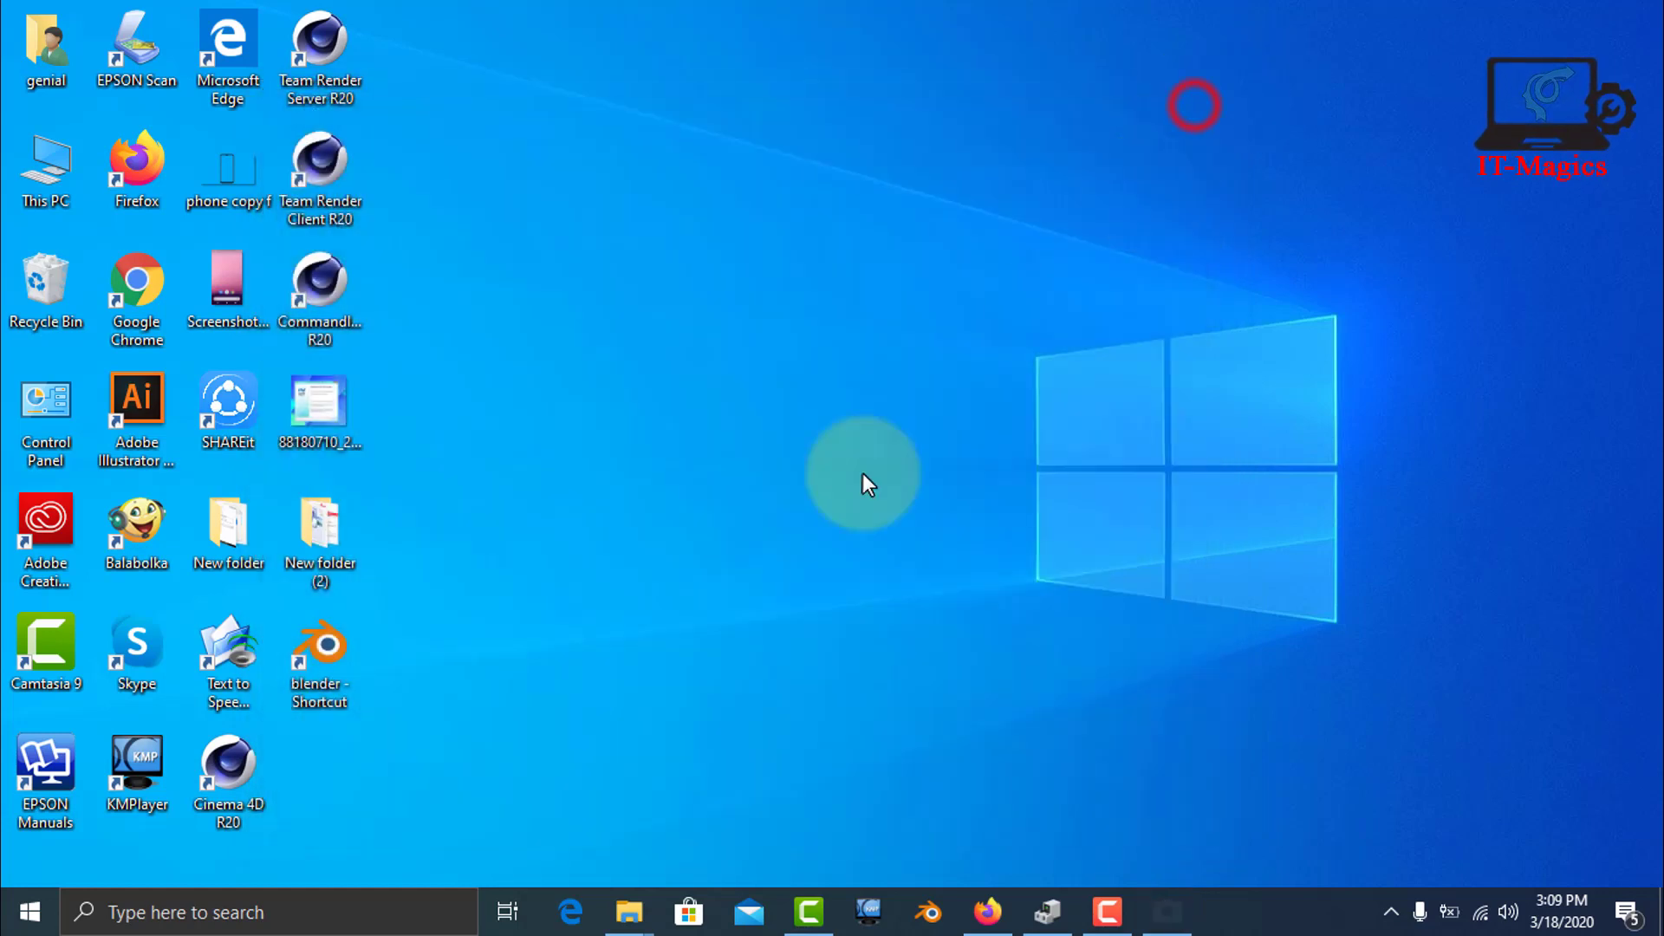
Step: Open Device Manager from the Start context menu and expand Cameras to select the Chicony USB2.0 Camera
right_click(26, 917)
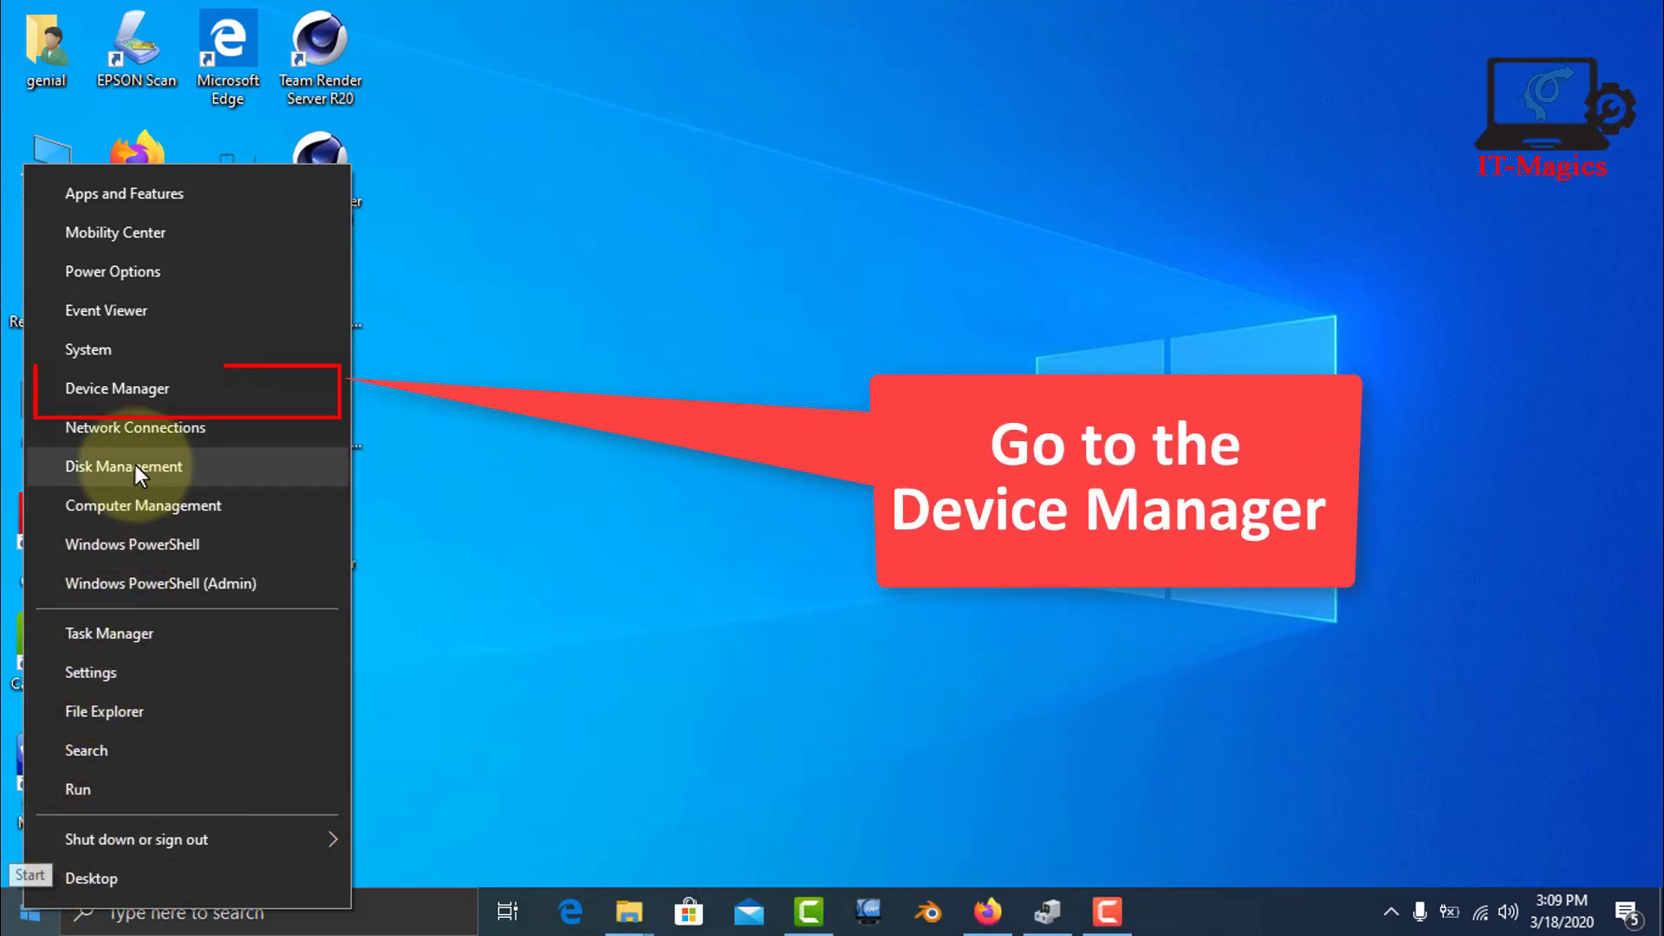
click(121, 390)
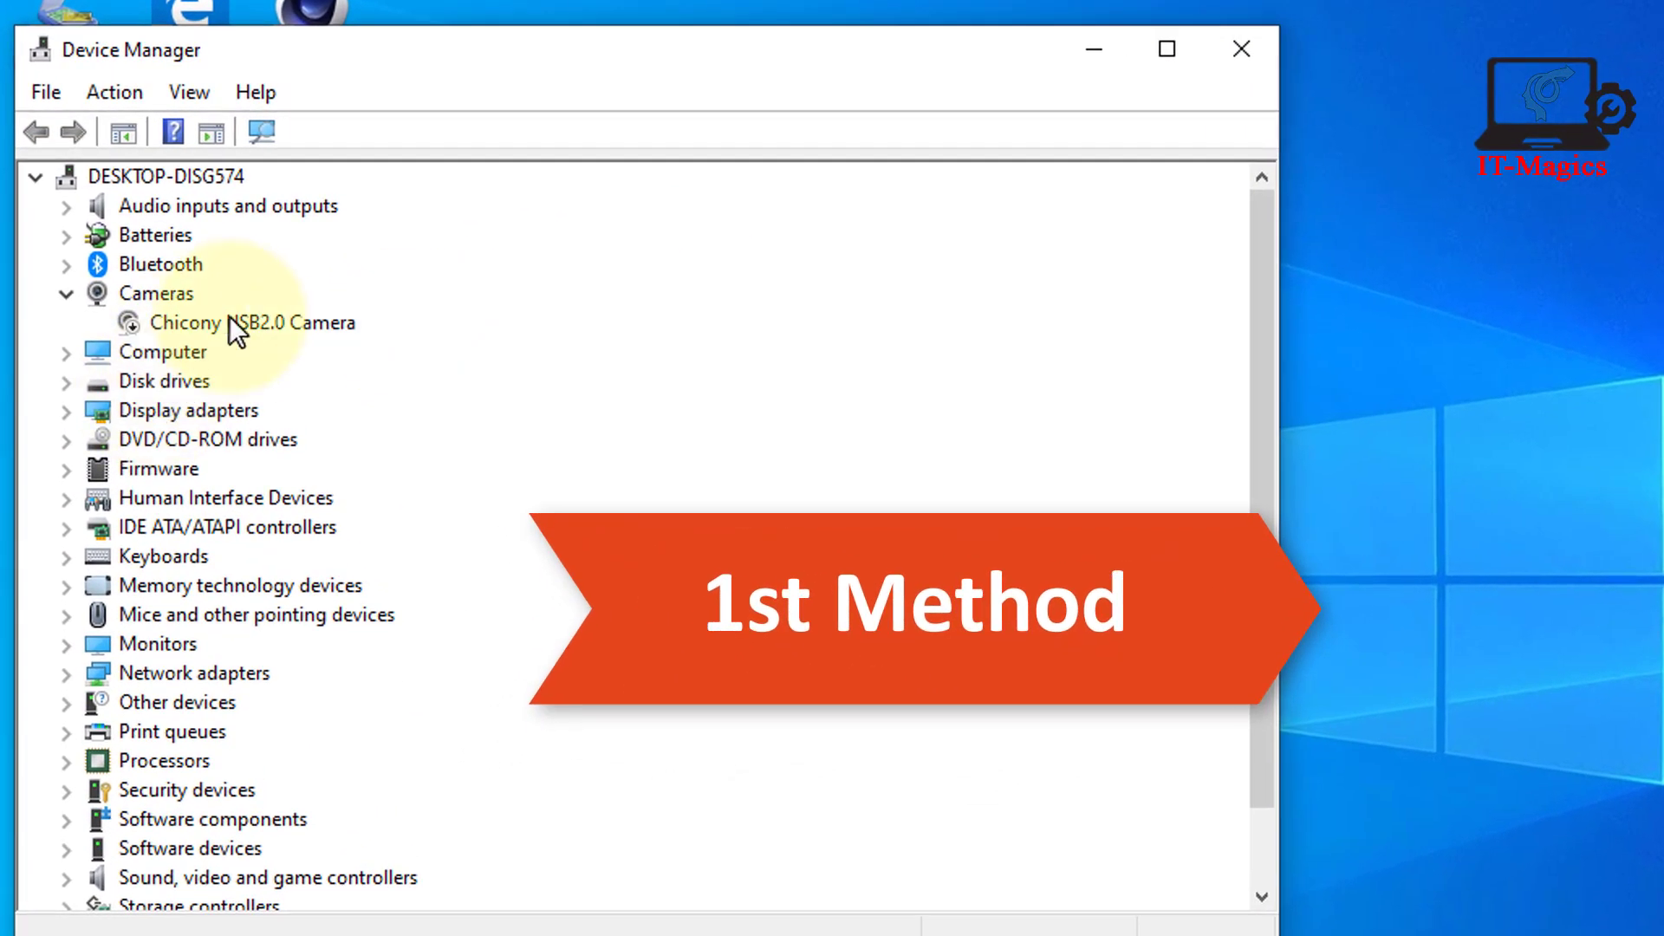
click(66, 294)
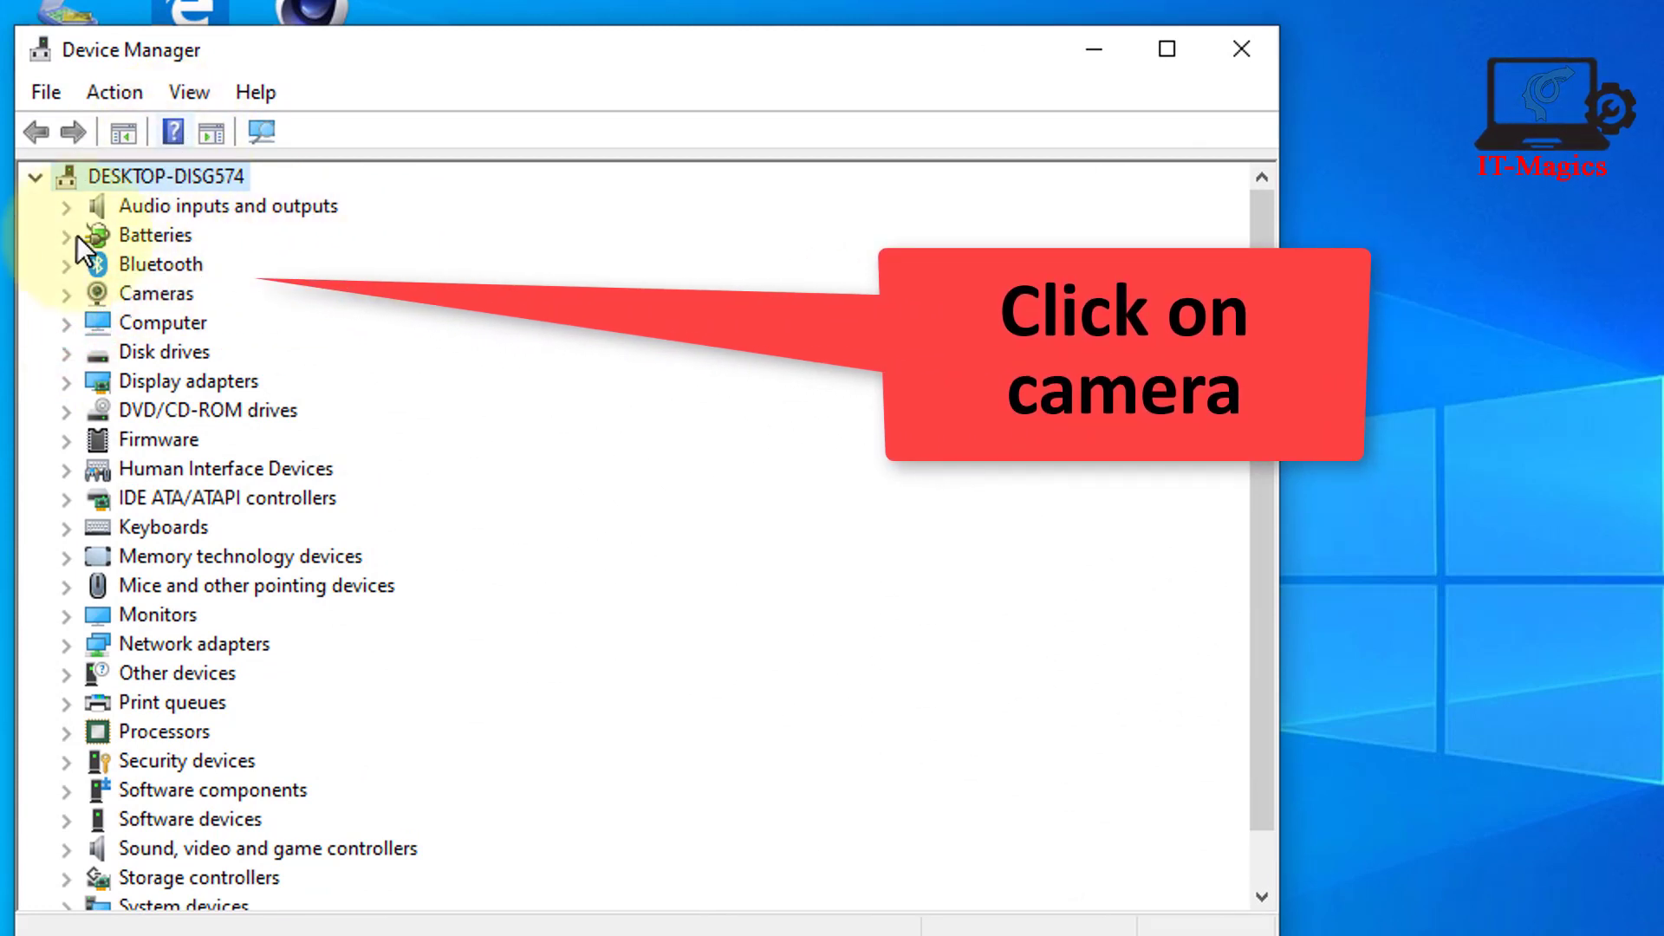
click(121, 290)
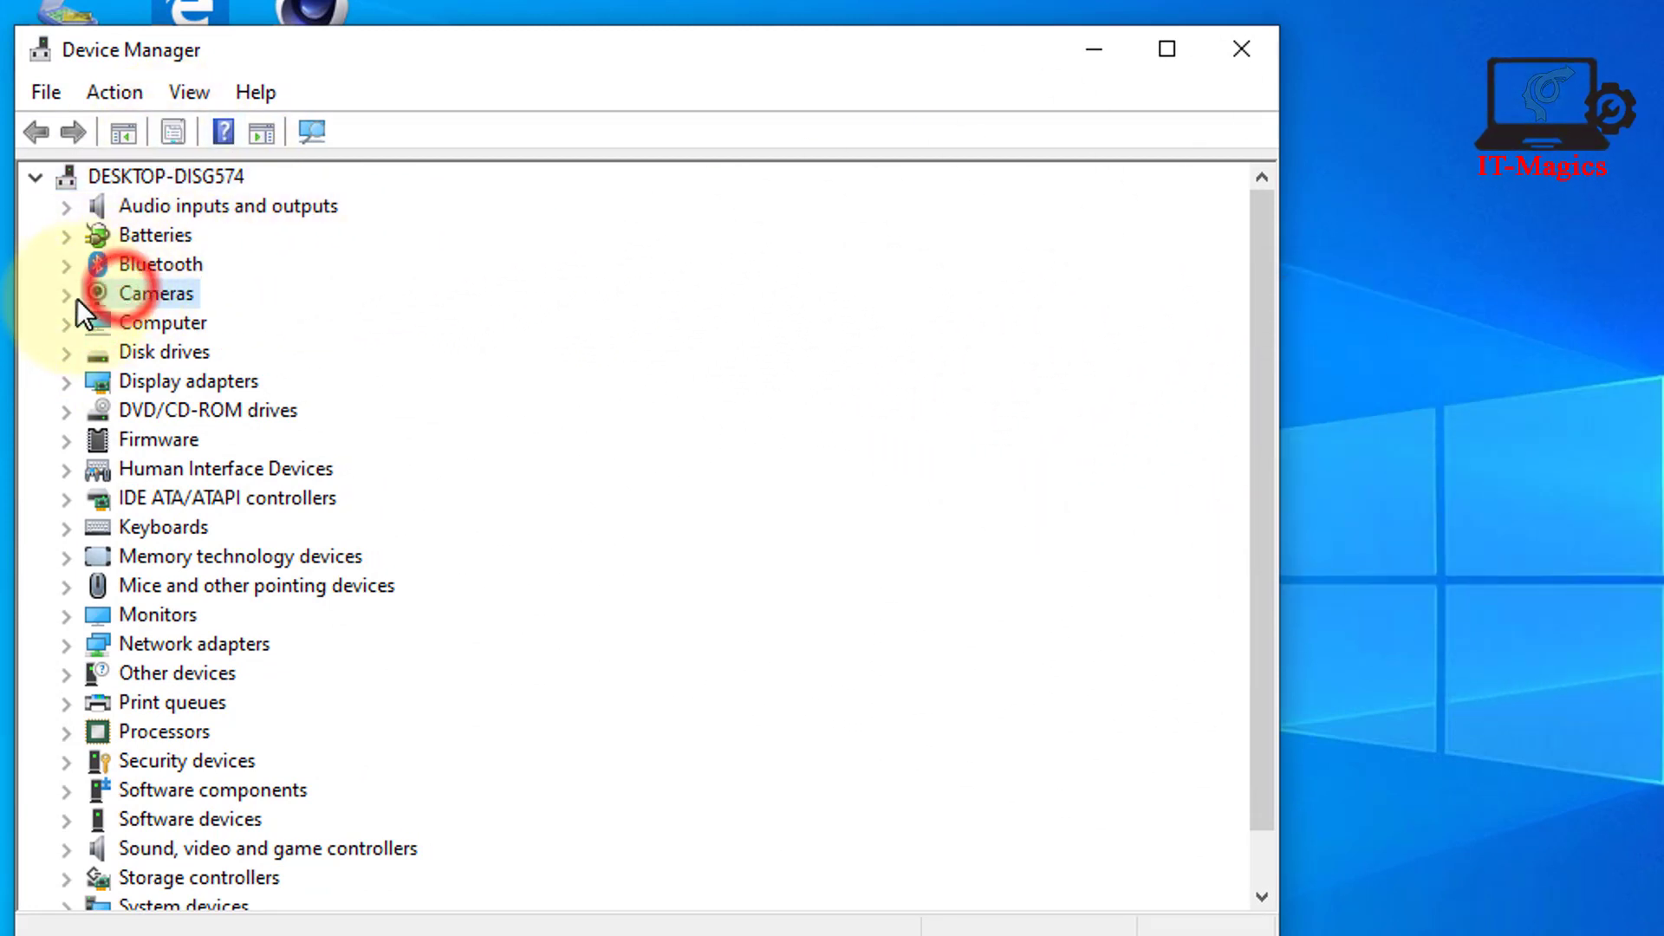
click(62, 296)
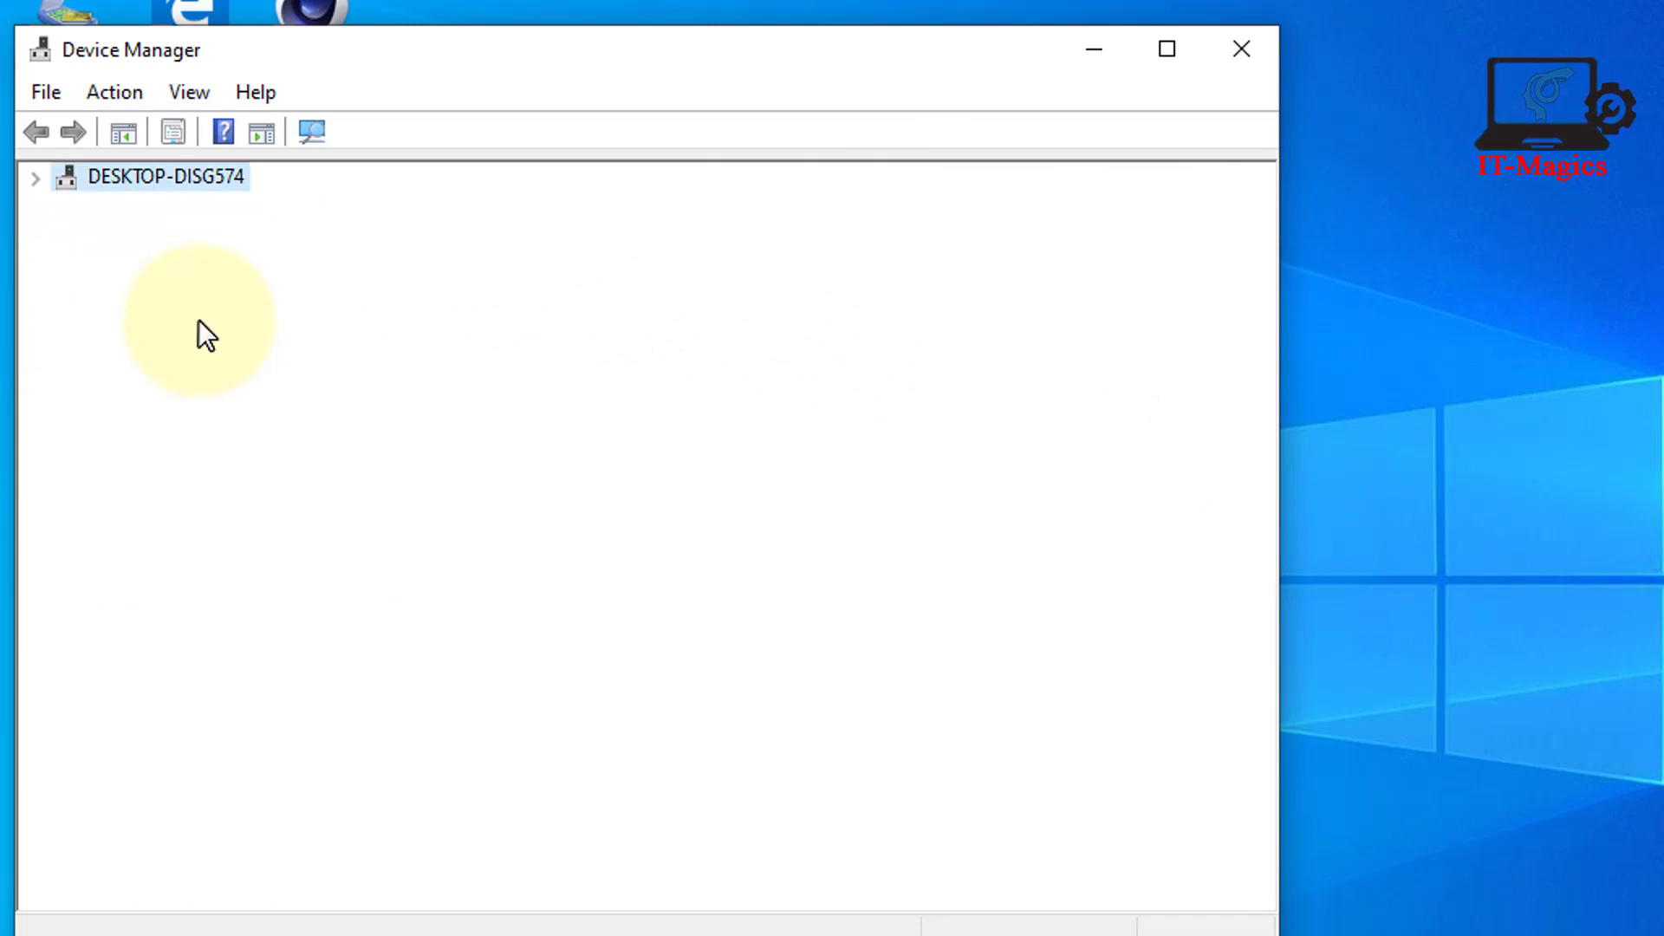
click(190, 322)
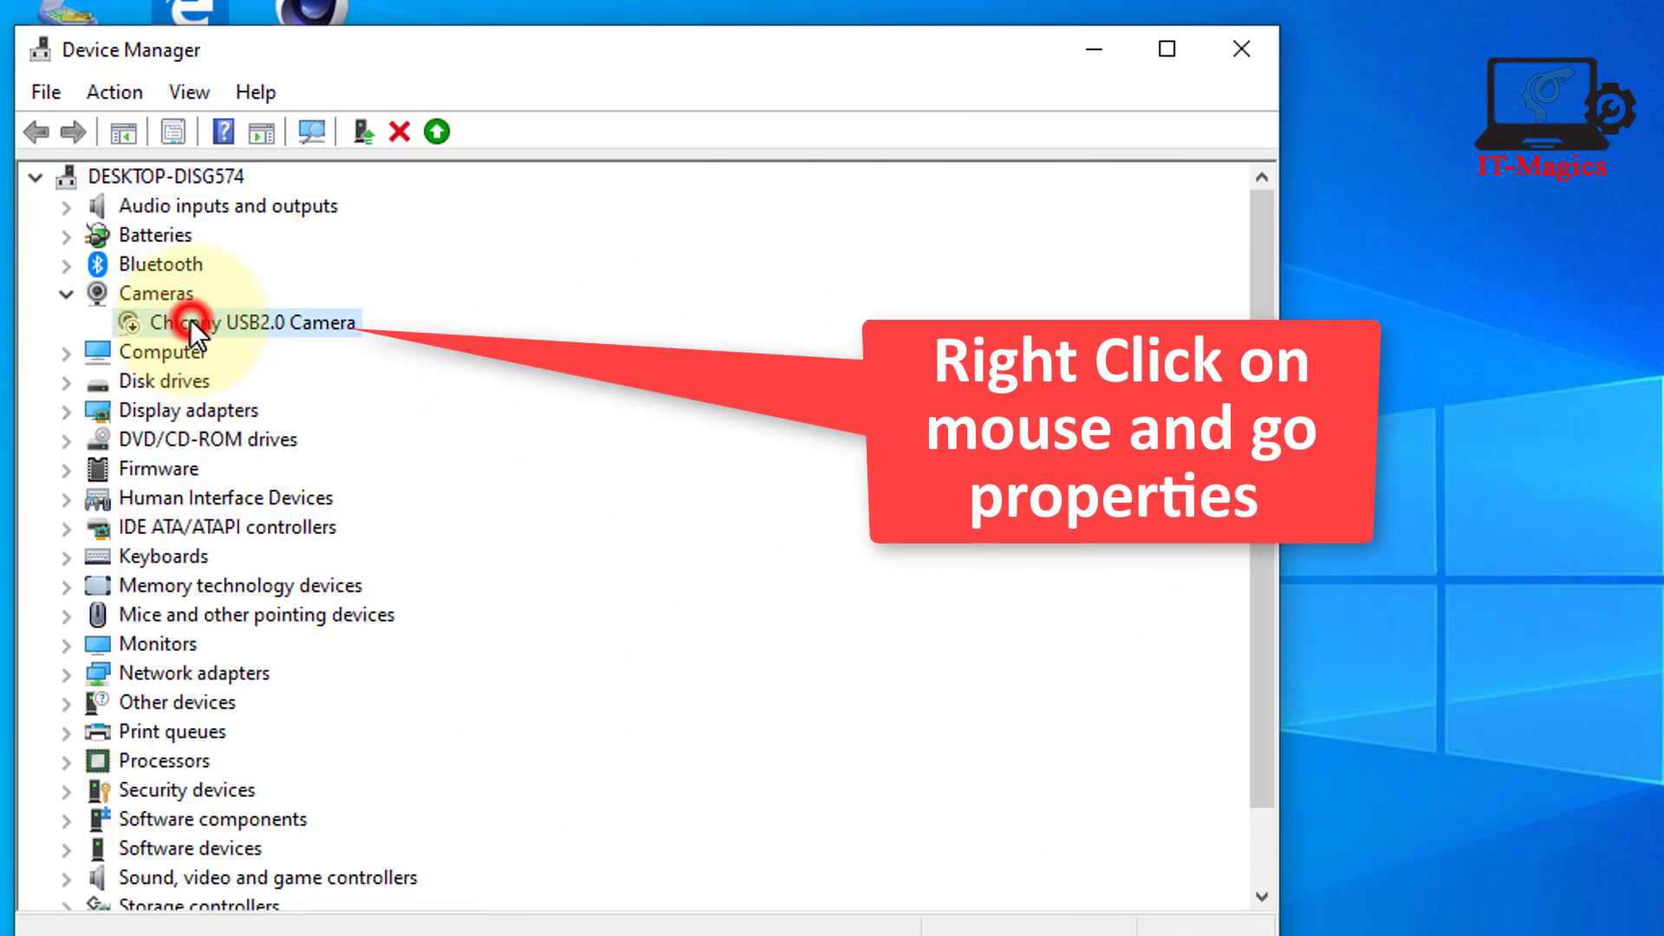
Step: Update the Chicony USB2.0 Camera's driver by picking USB Video Device from drivers on this computer
right_click(189, 320)
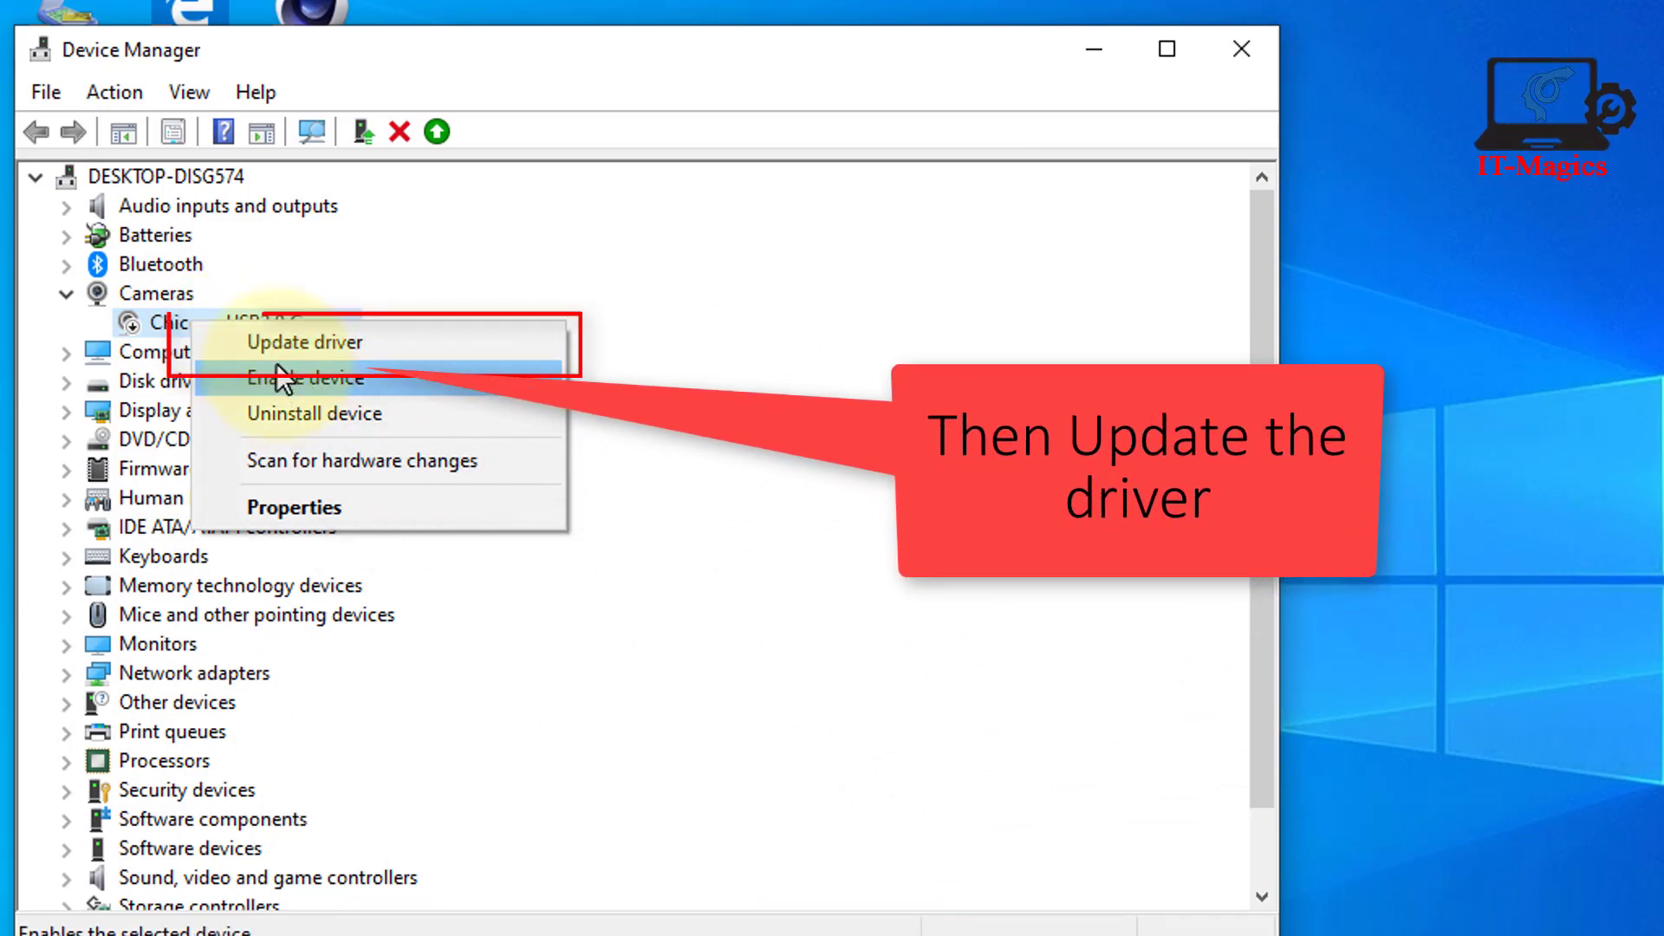
click(273, 340)
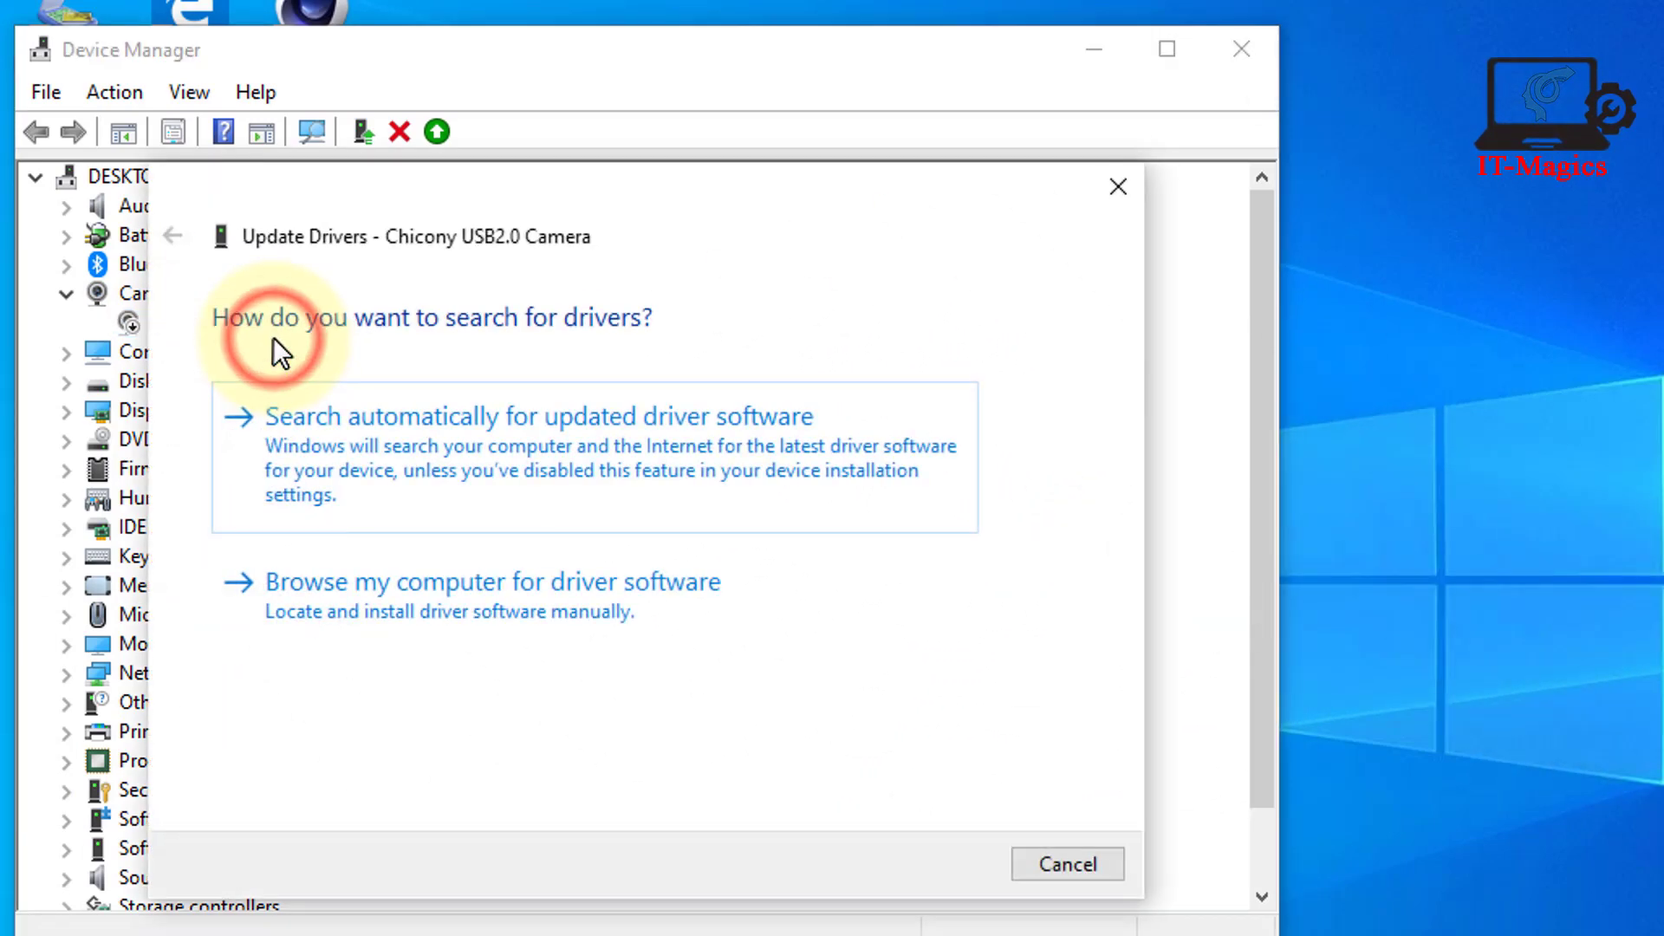
click(428, 586)
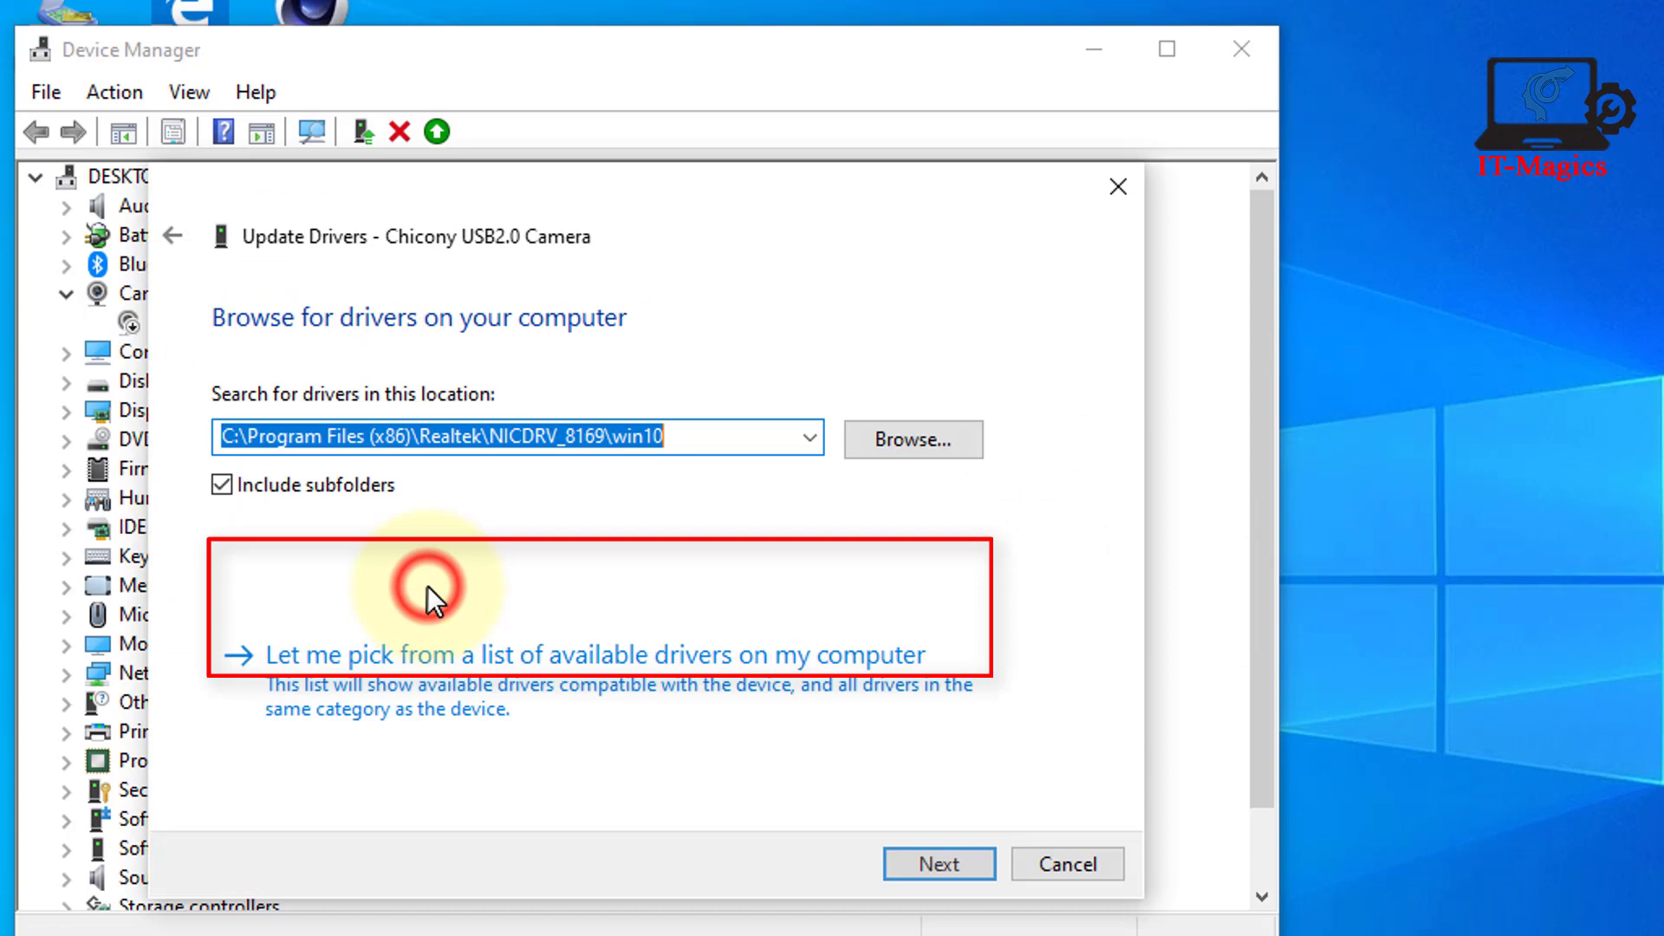
click(475, 678)
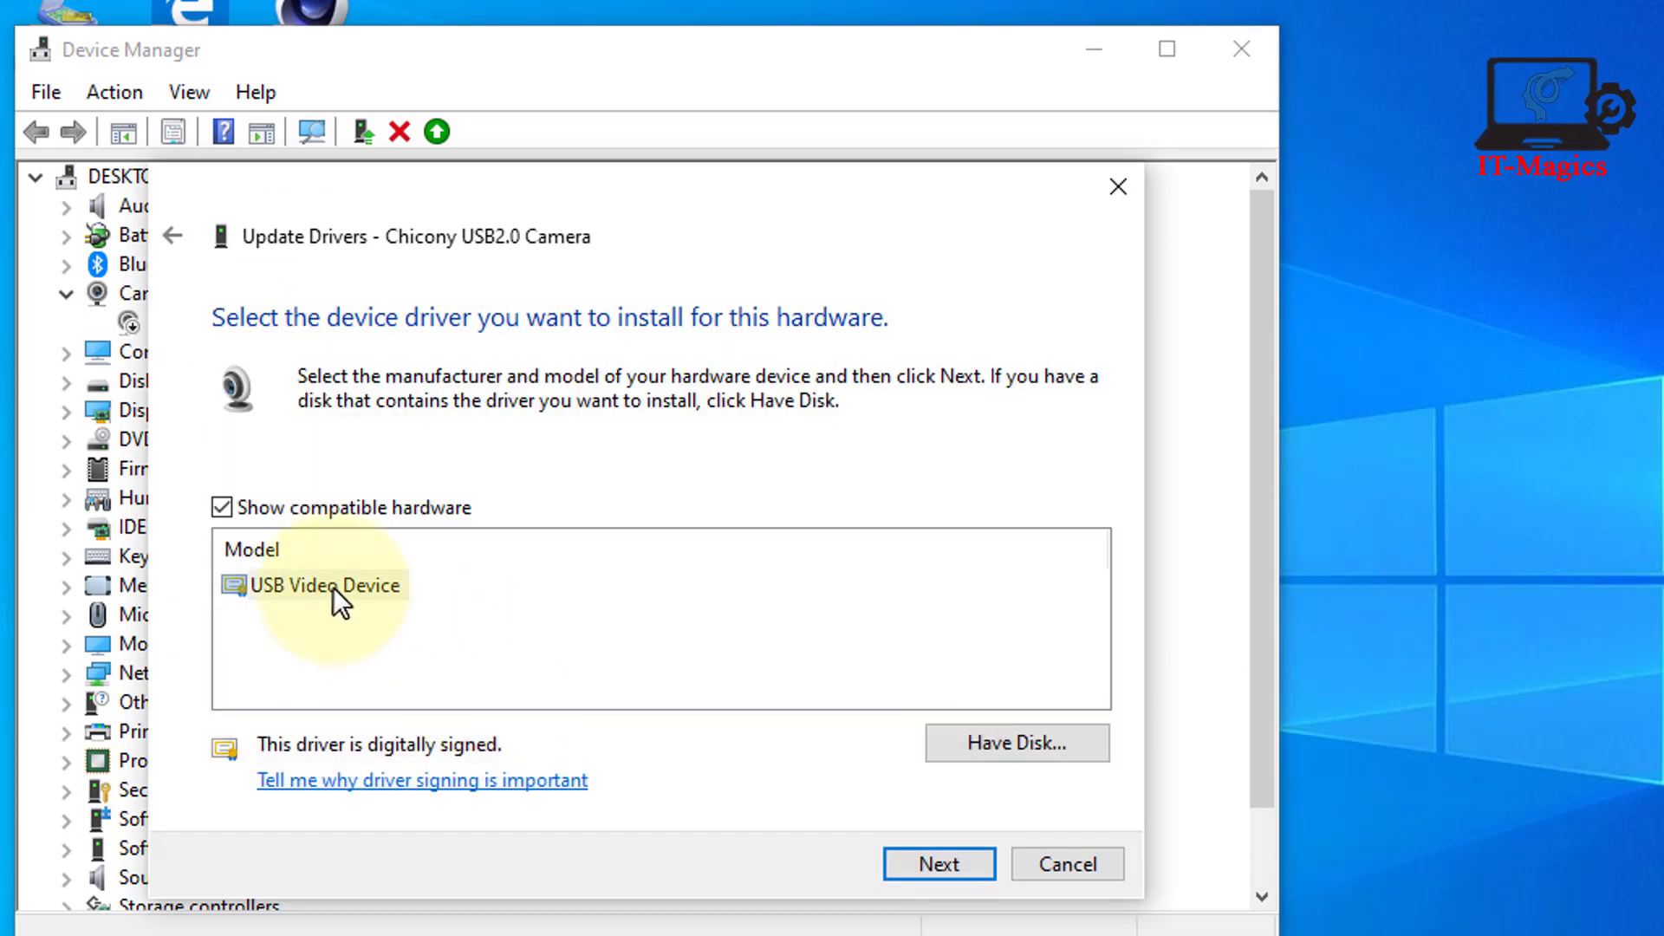
click(333, 586)
click(925, 862)
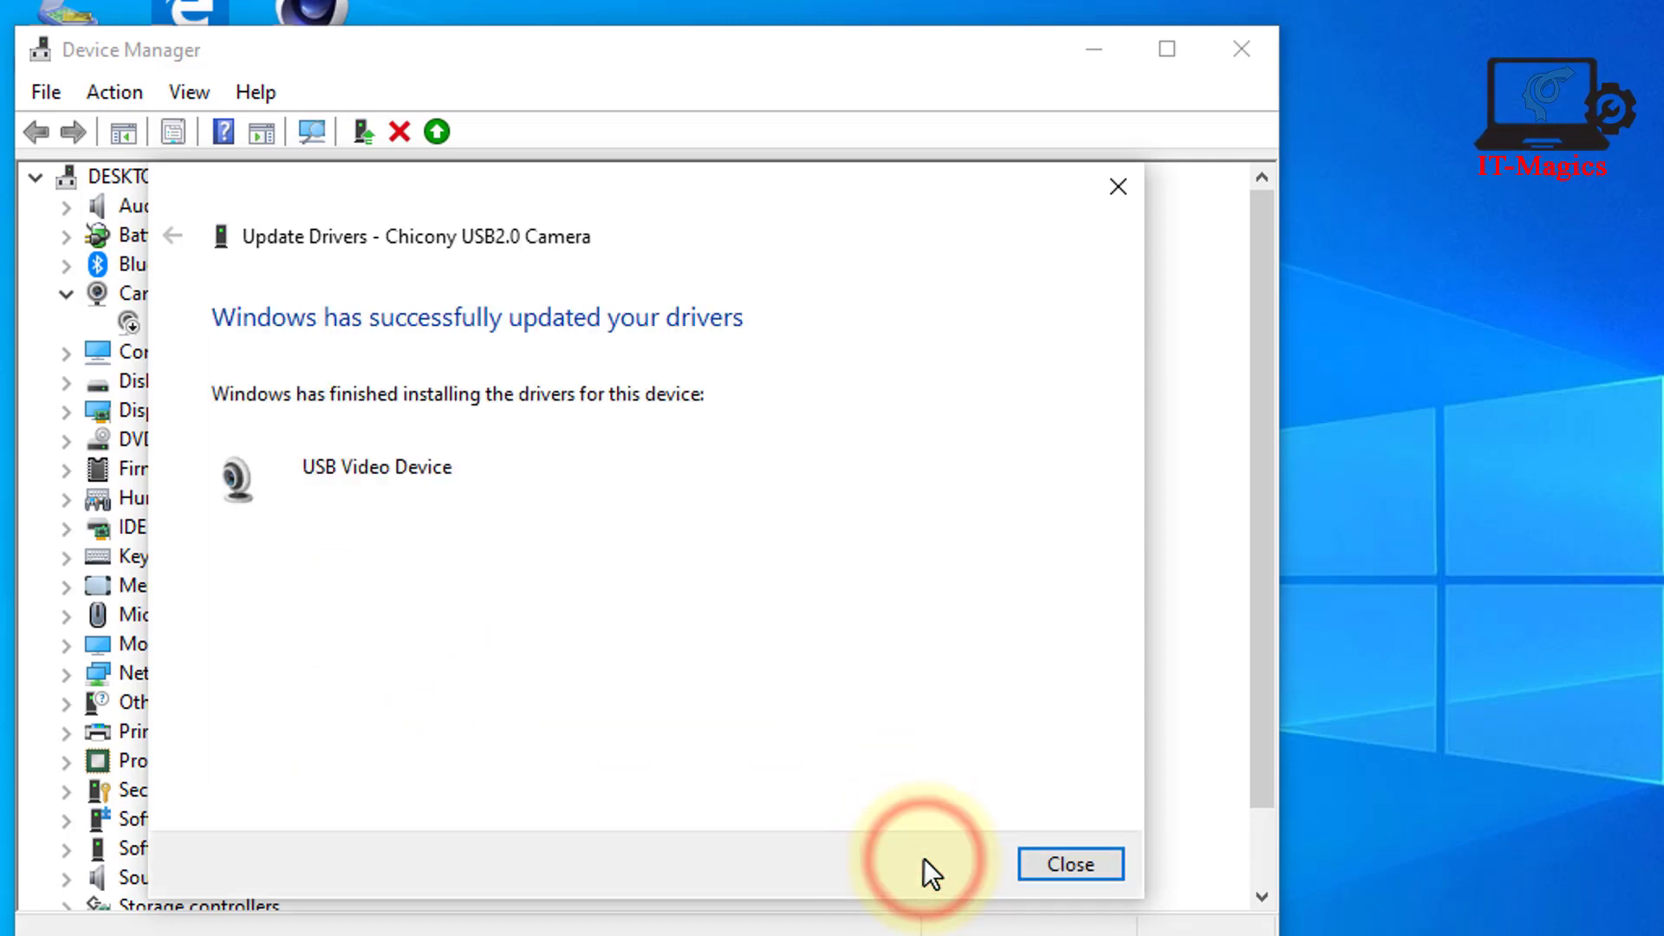
click(1058, 852)
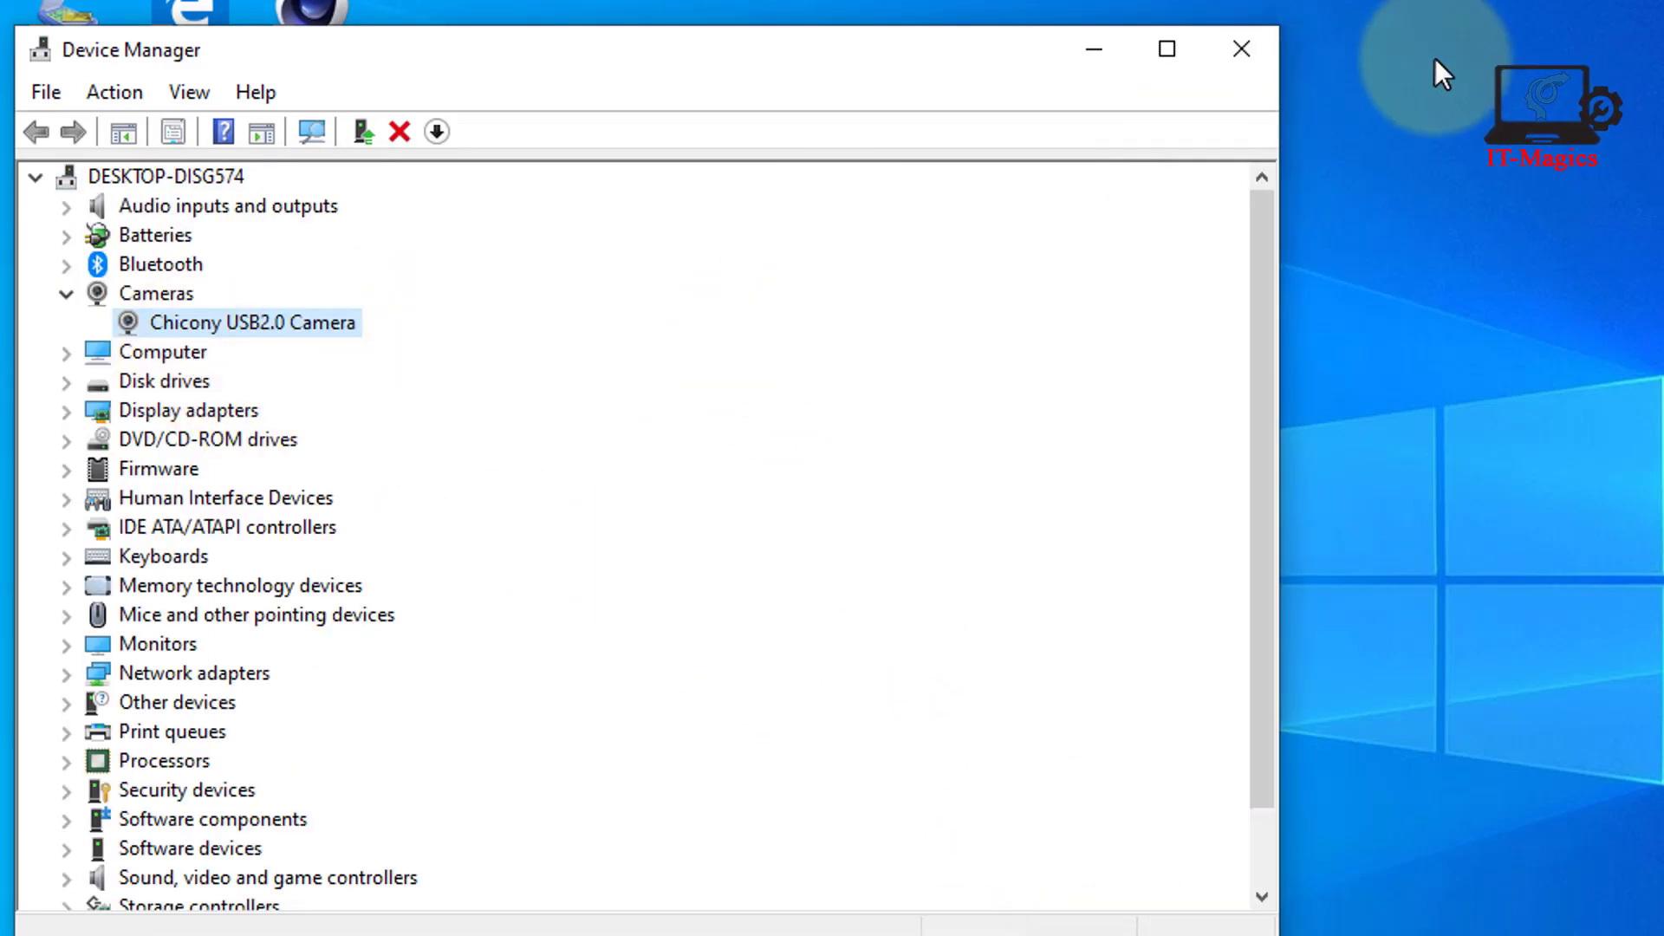
Step: Close Device Manager, relaunch Camera, decline location access, check the live preview, then close Camera
click(1253, 55)
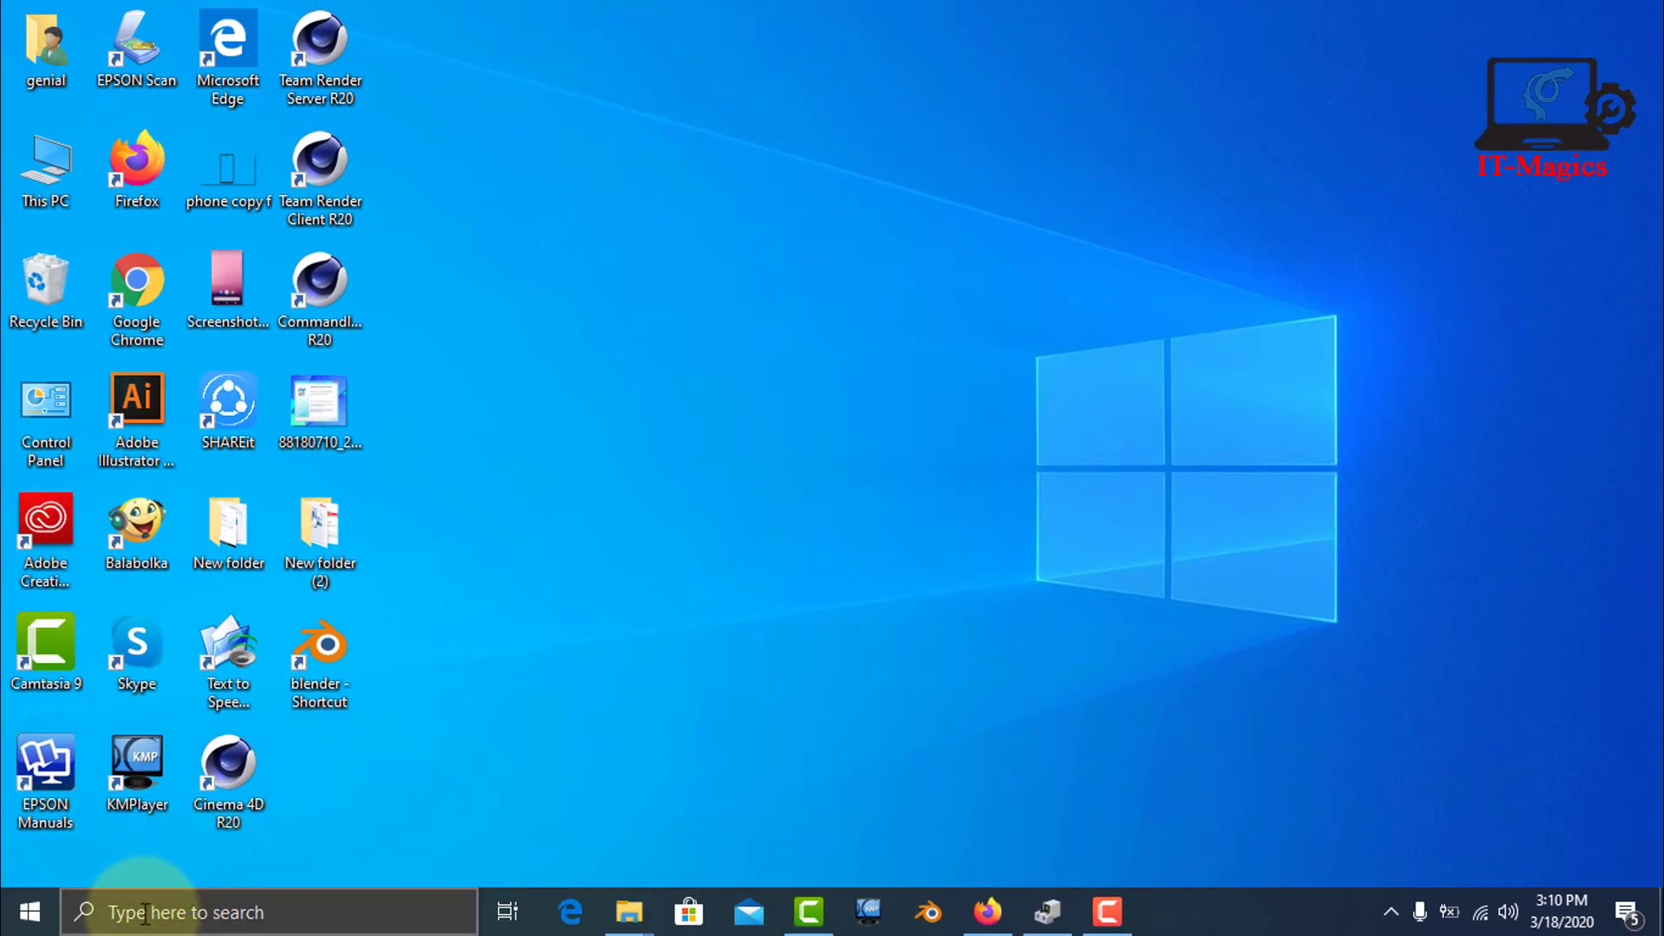
click(145, 912)
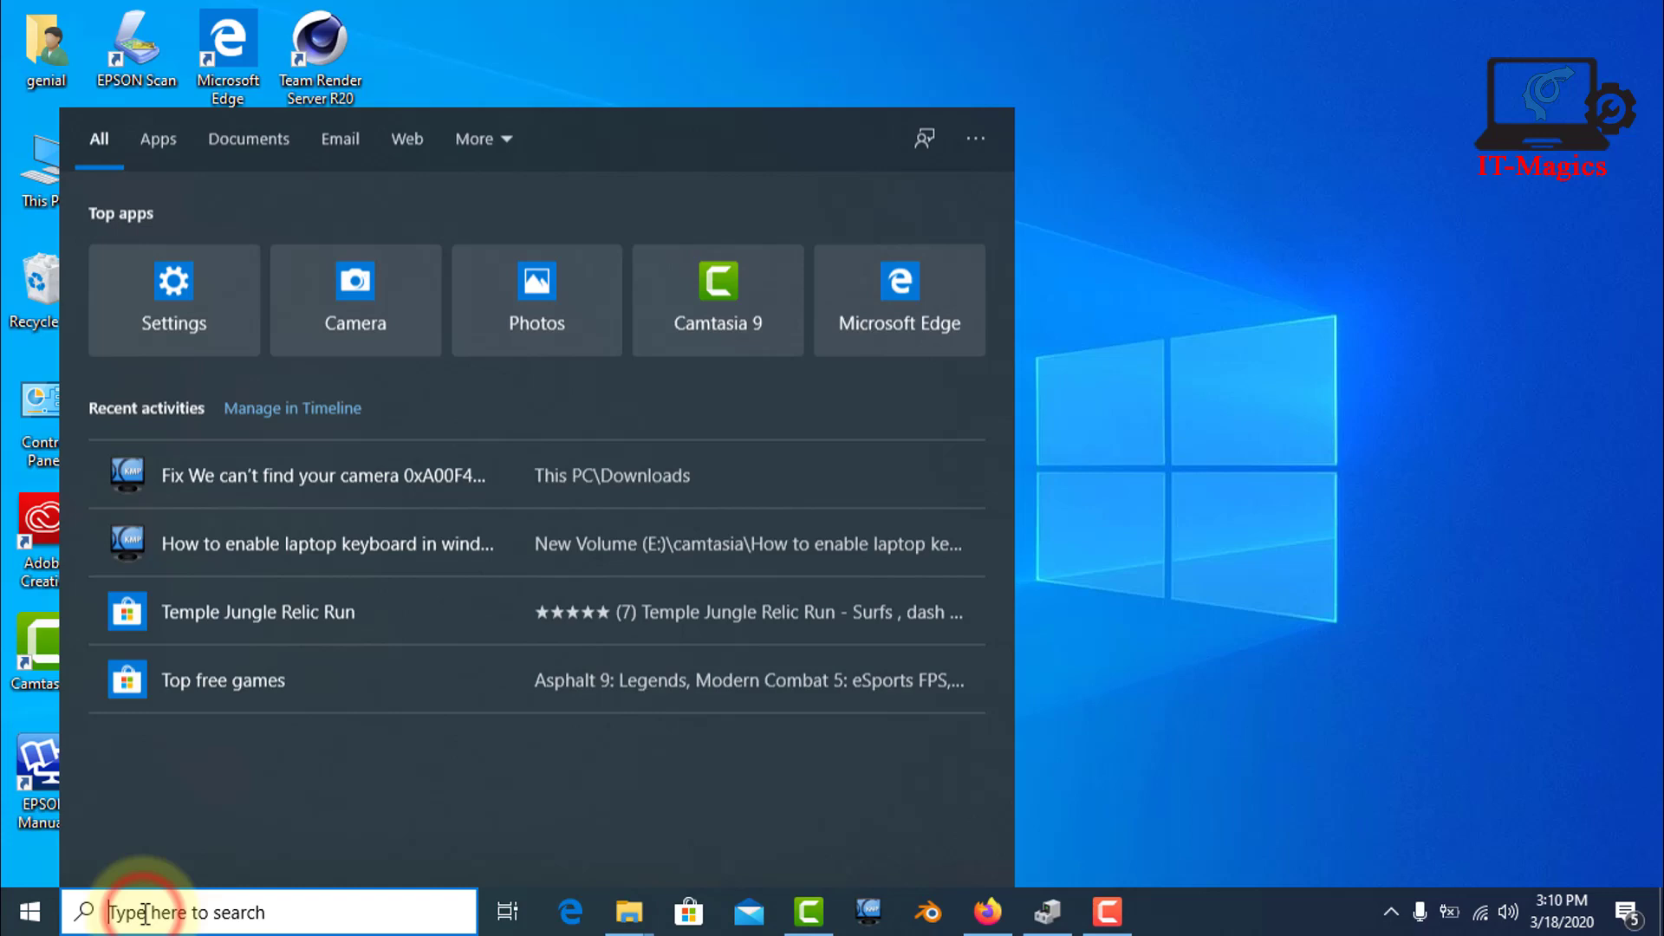
text(c)
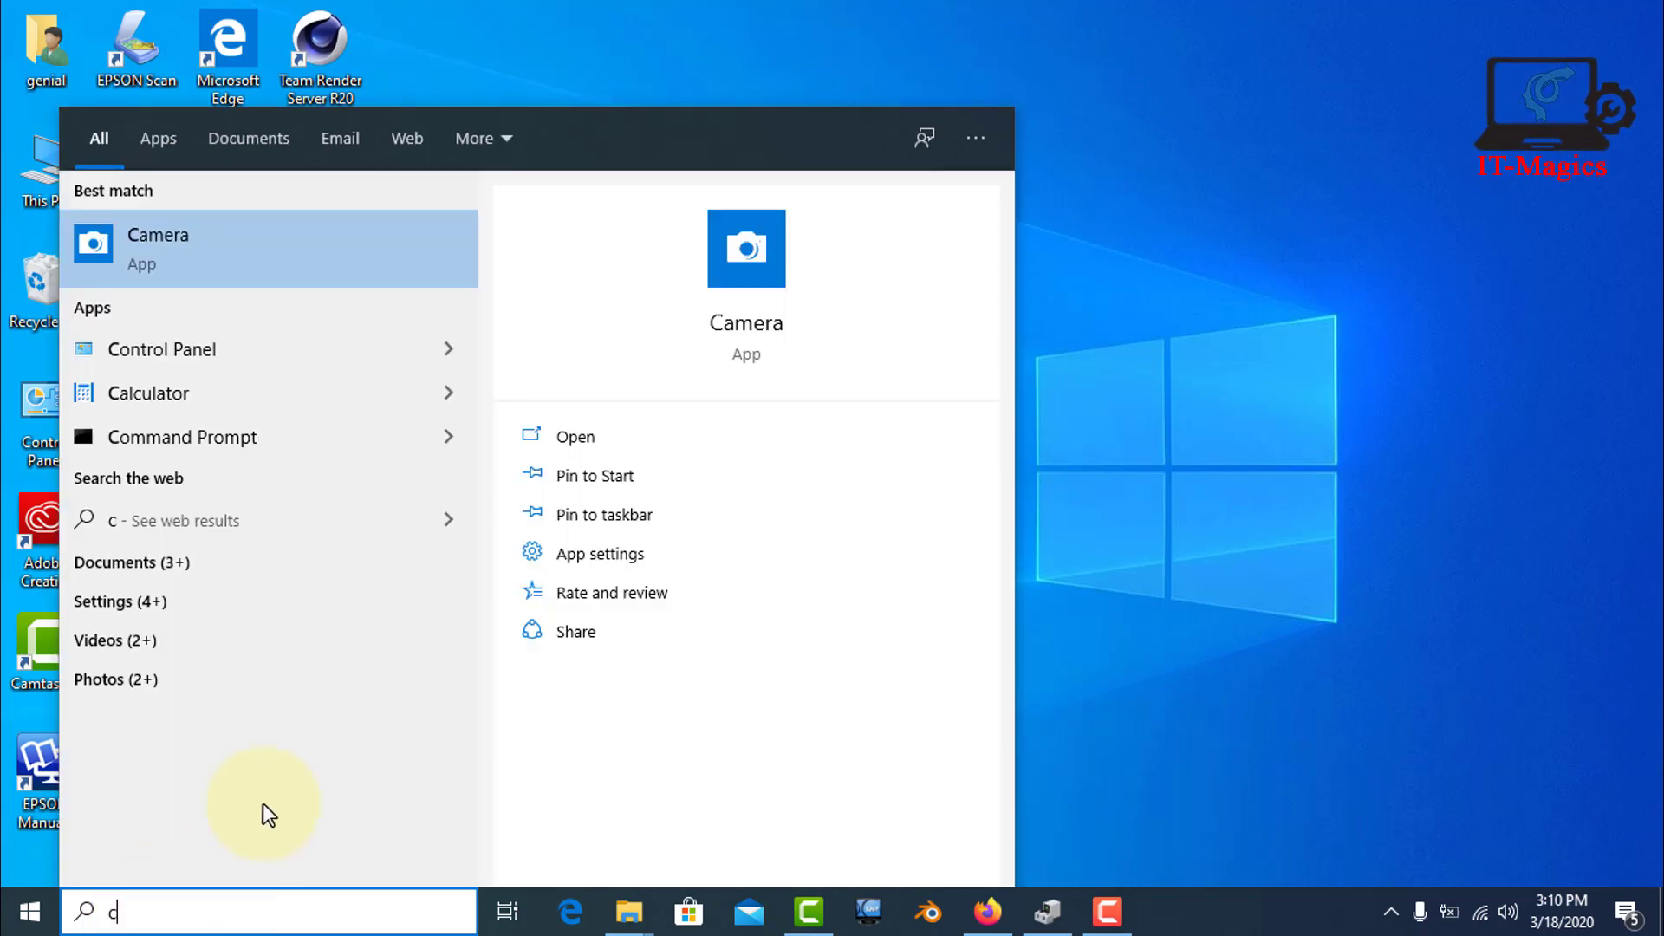
click(236, 267)
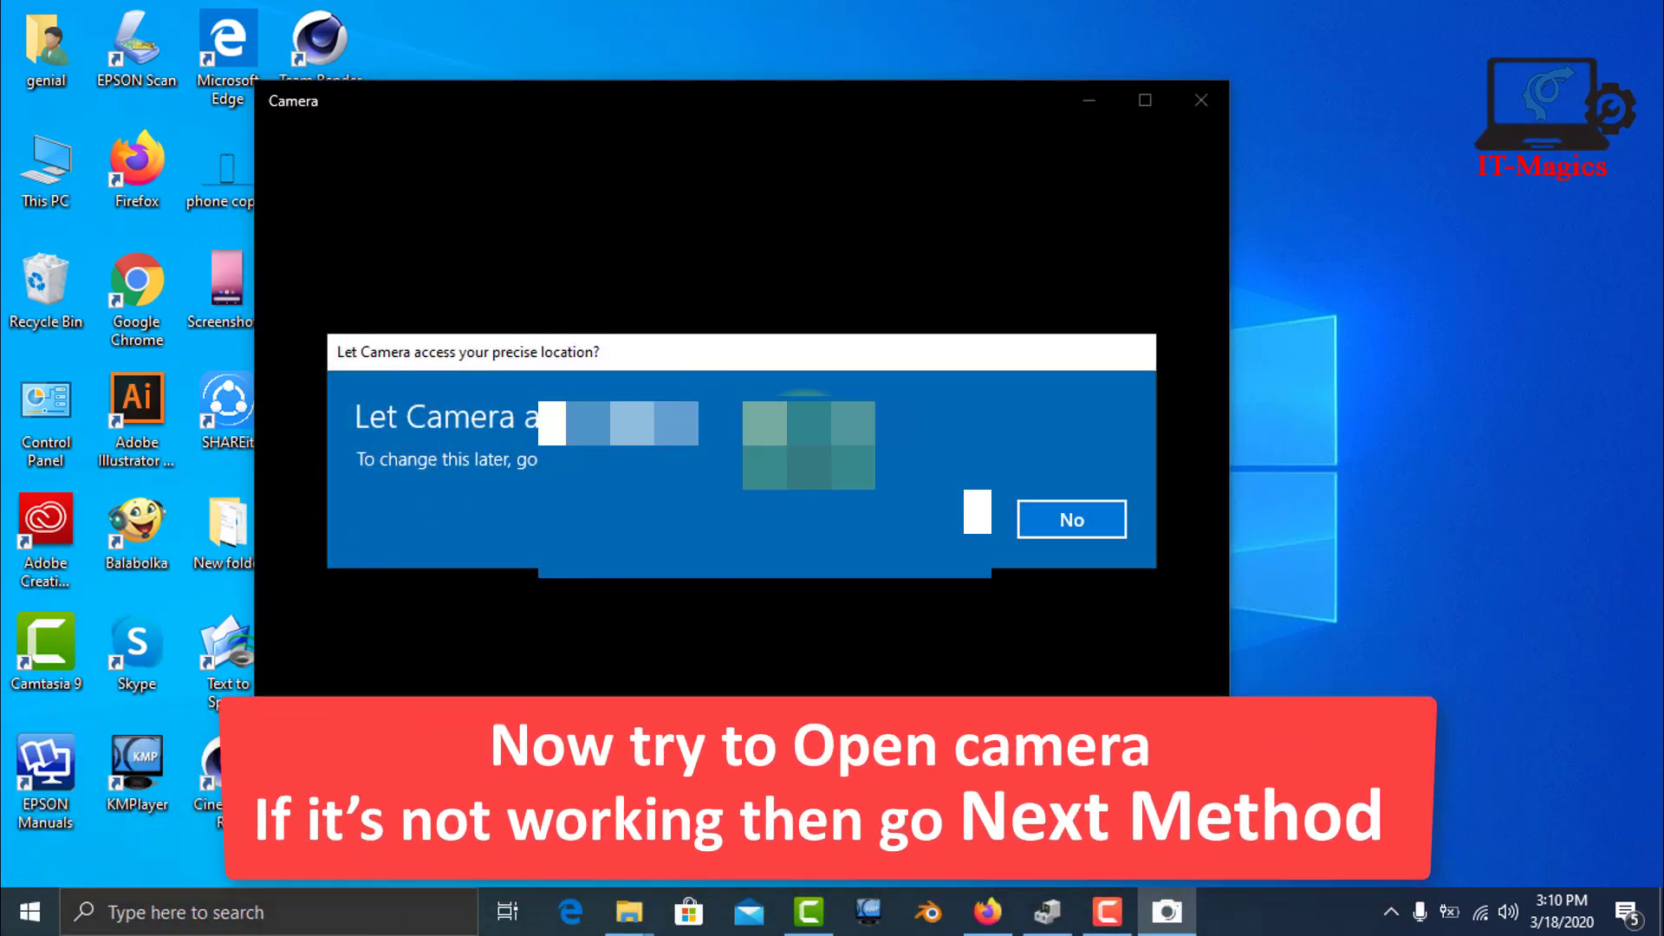
click(962, 518)
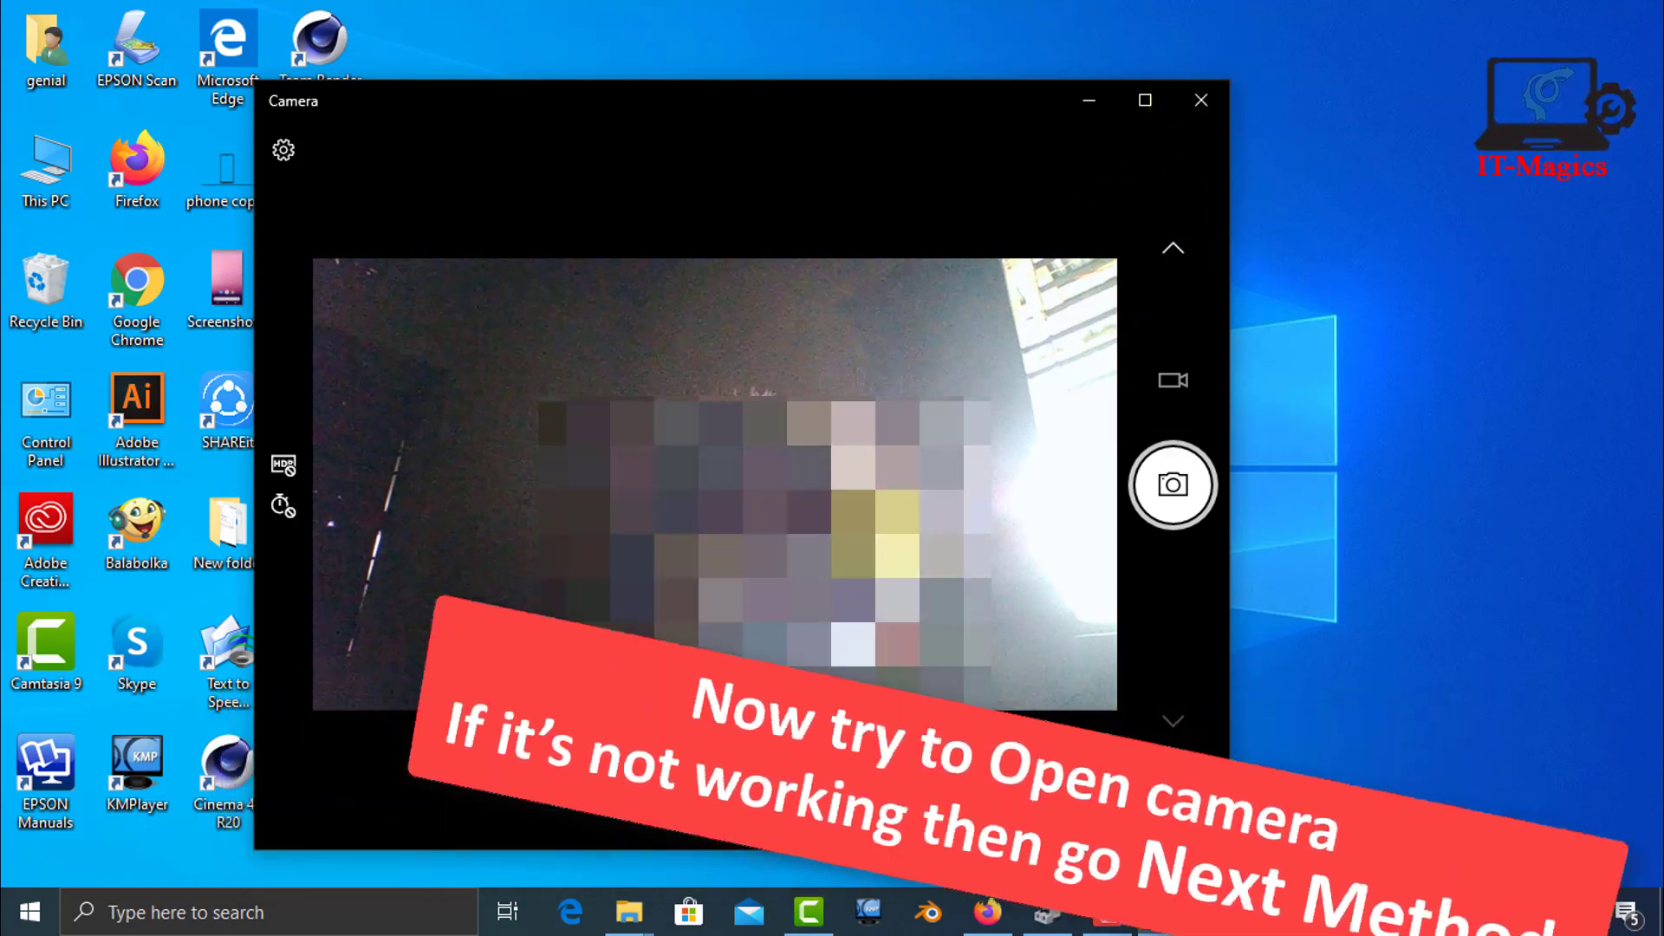
click(1201, 99)
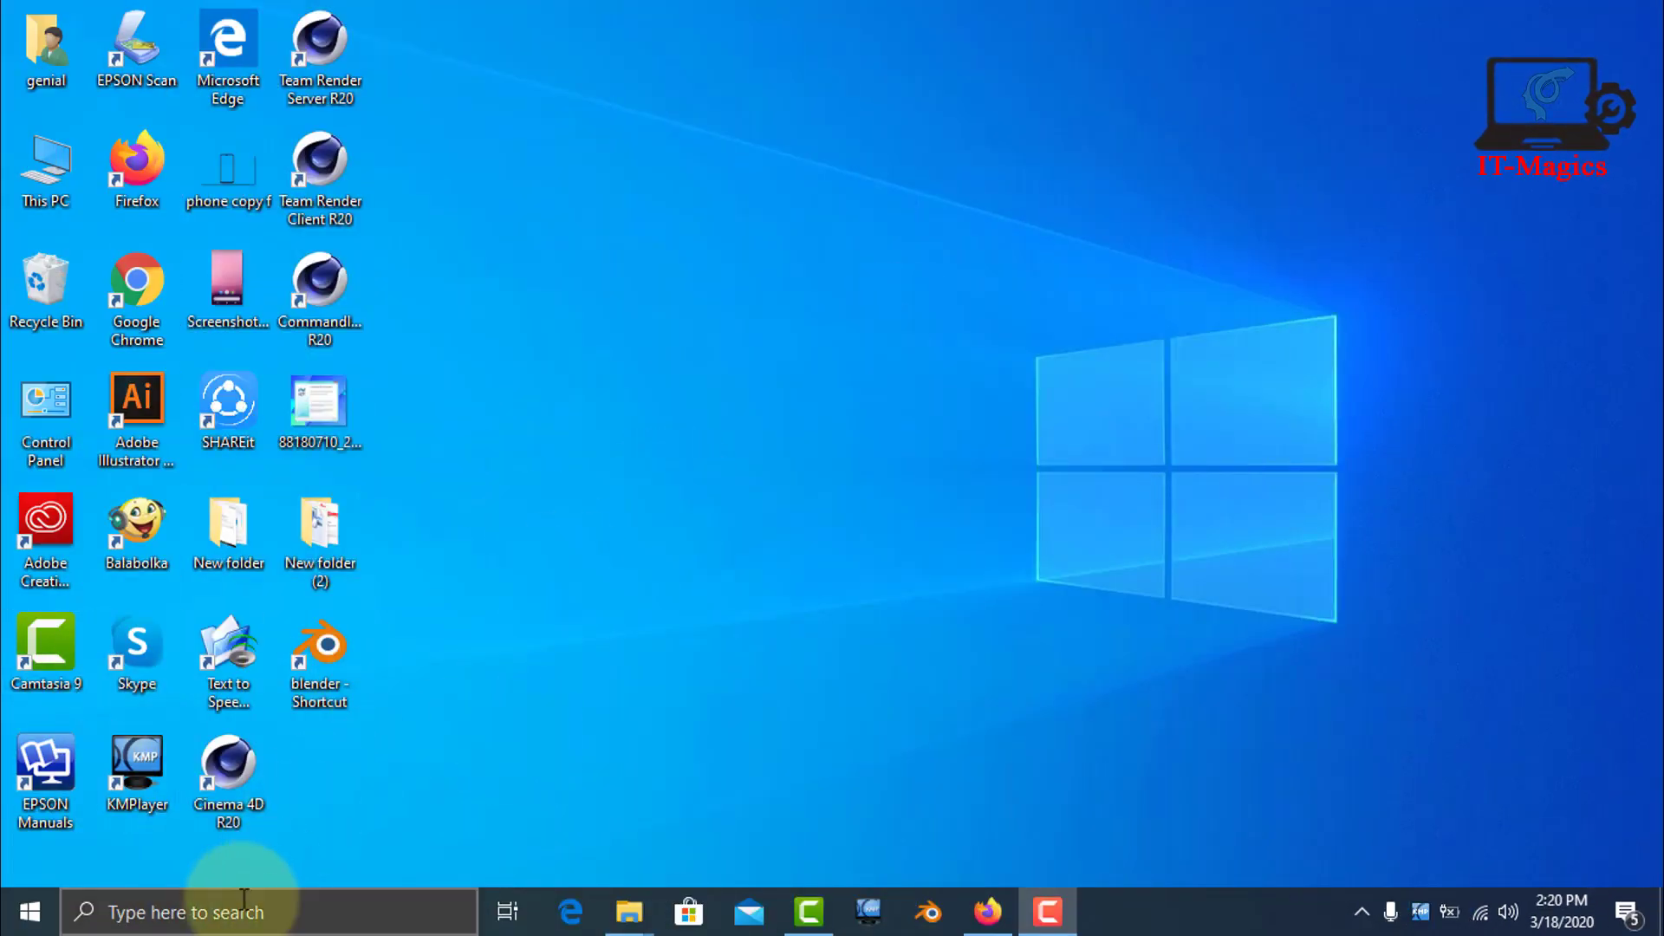
Step: Relaunch Camera from a 'camera' search, acknowledge the 'We need your permission' notice, and close it
click(243, 901)
text(came)
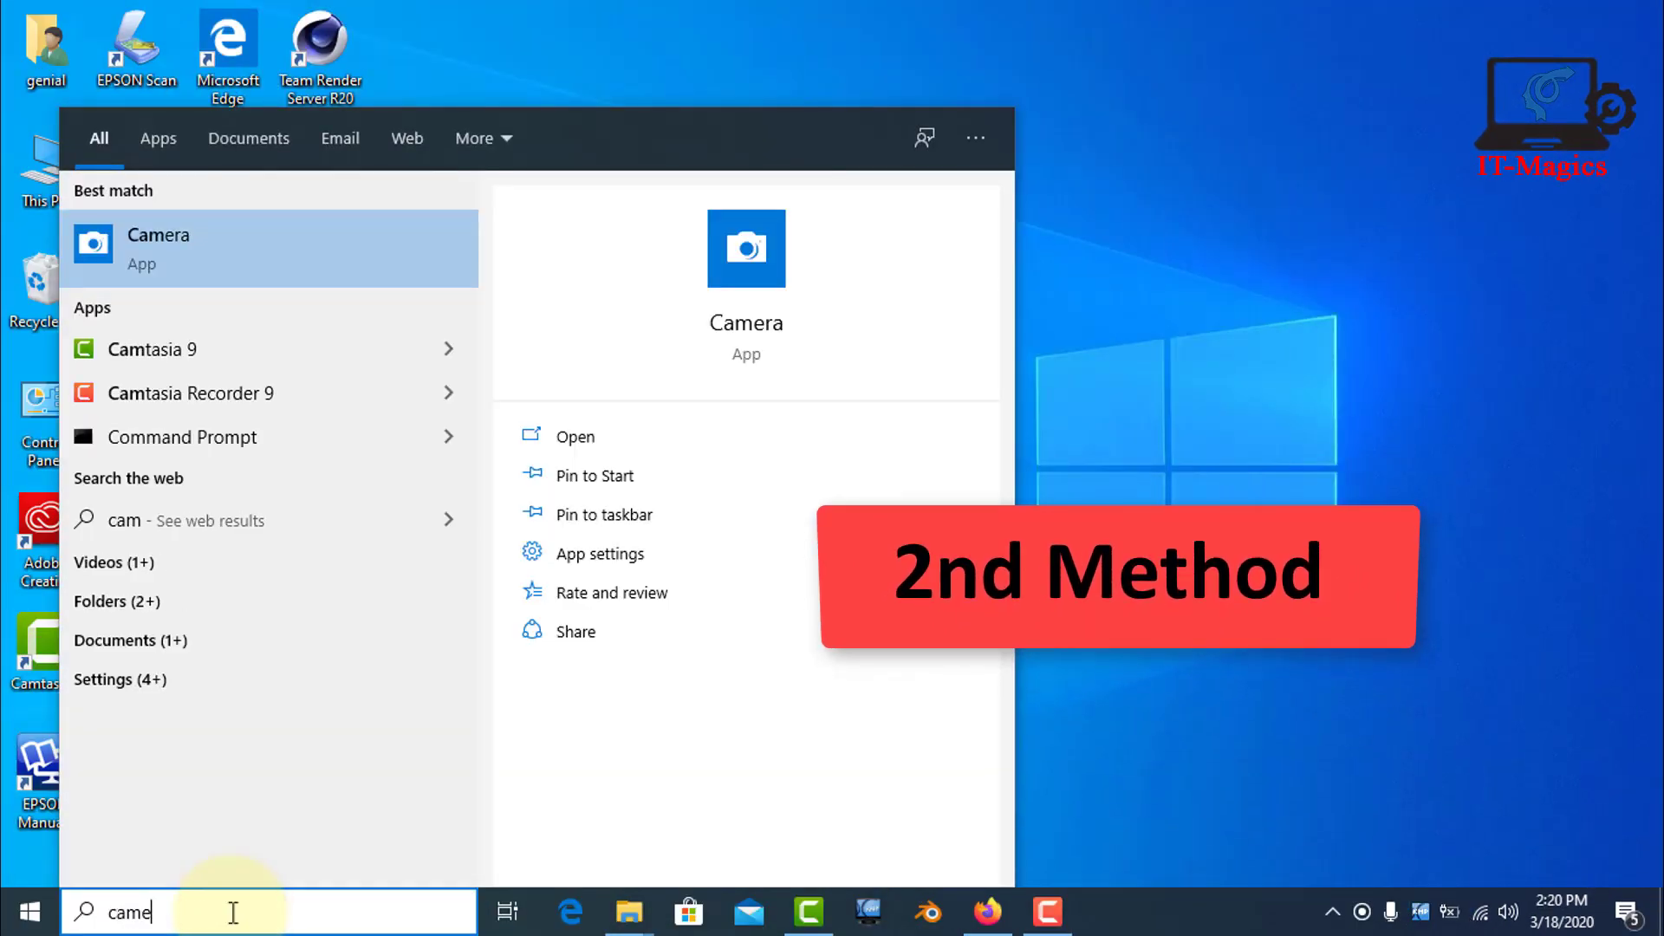
text(ra)
click(204, 263)
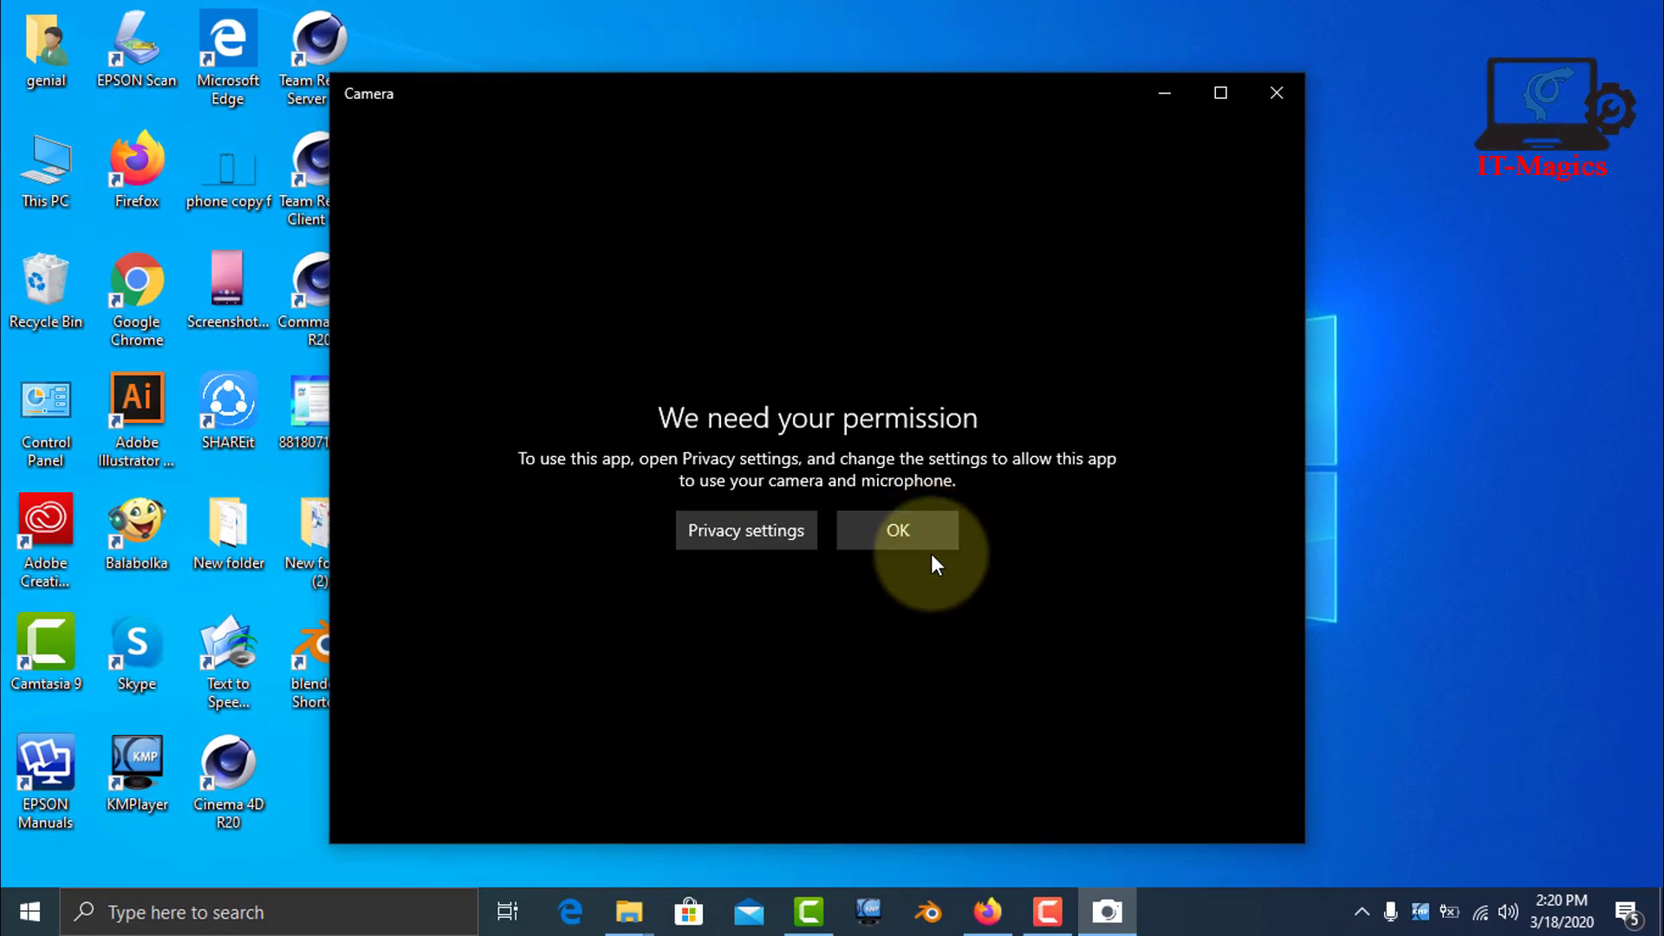
click(920, 532)
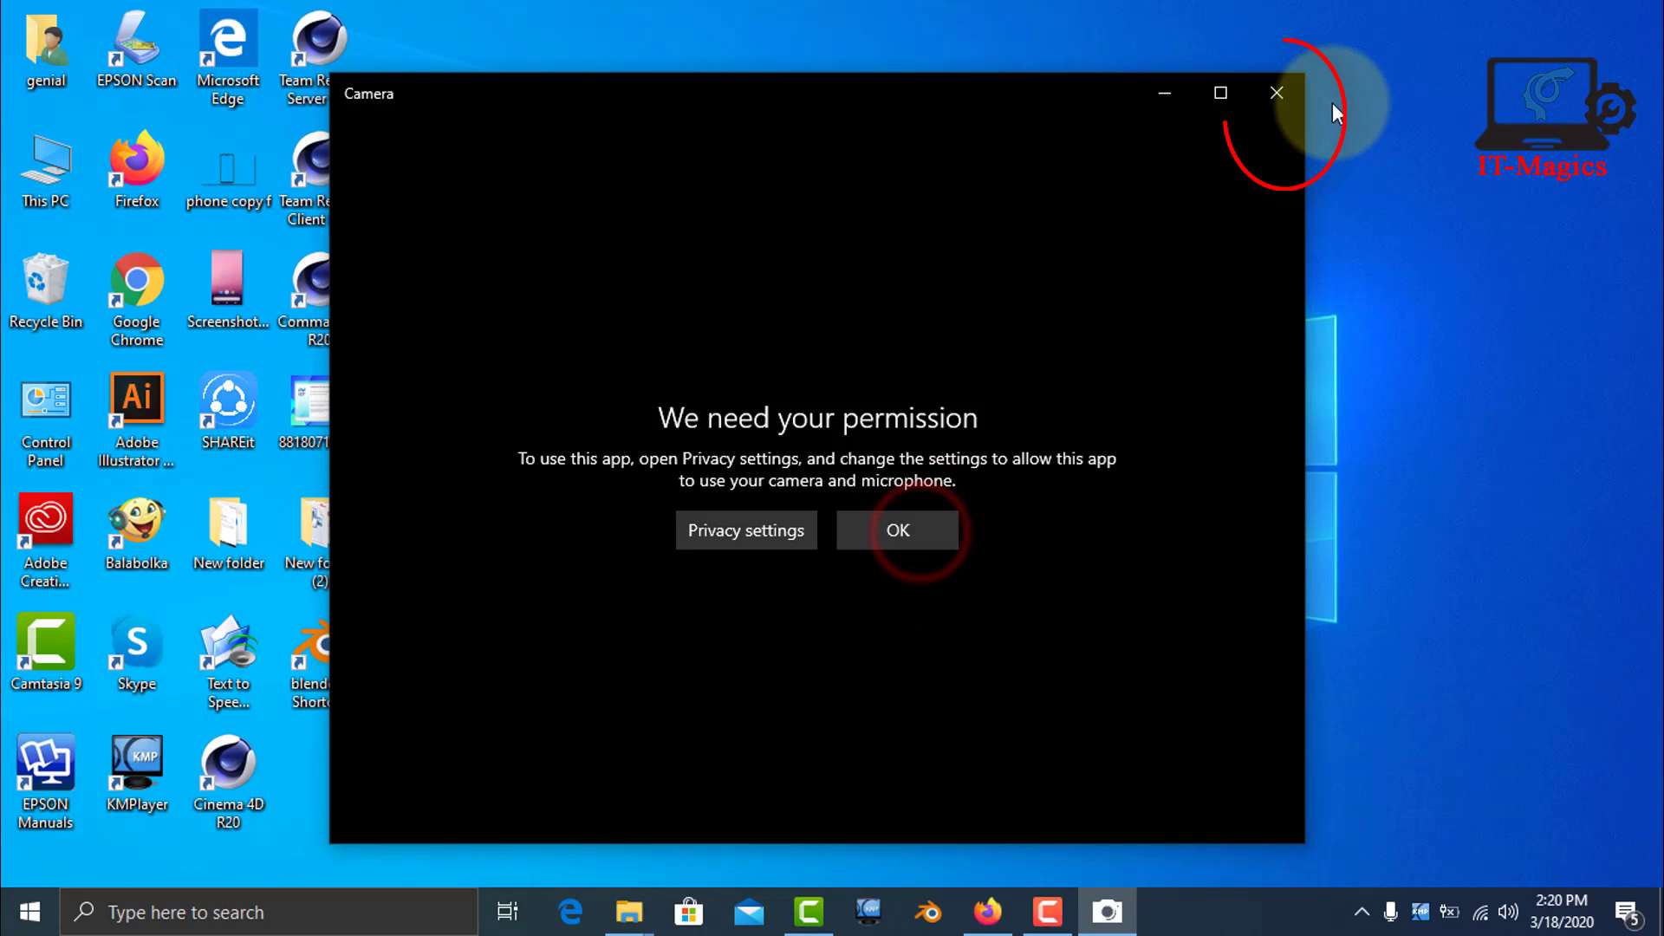
click(1281, 95)
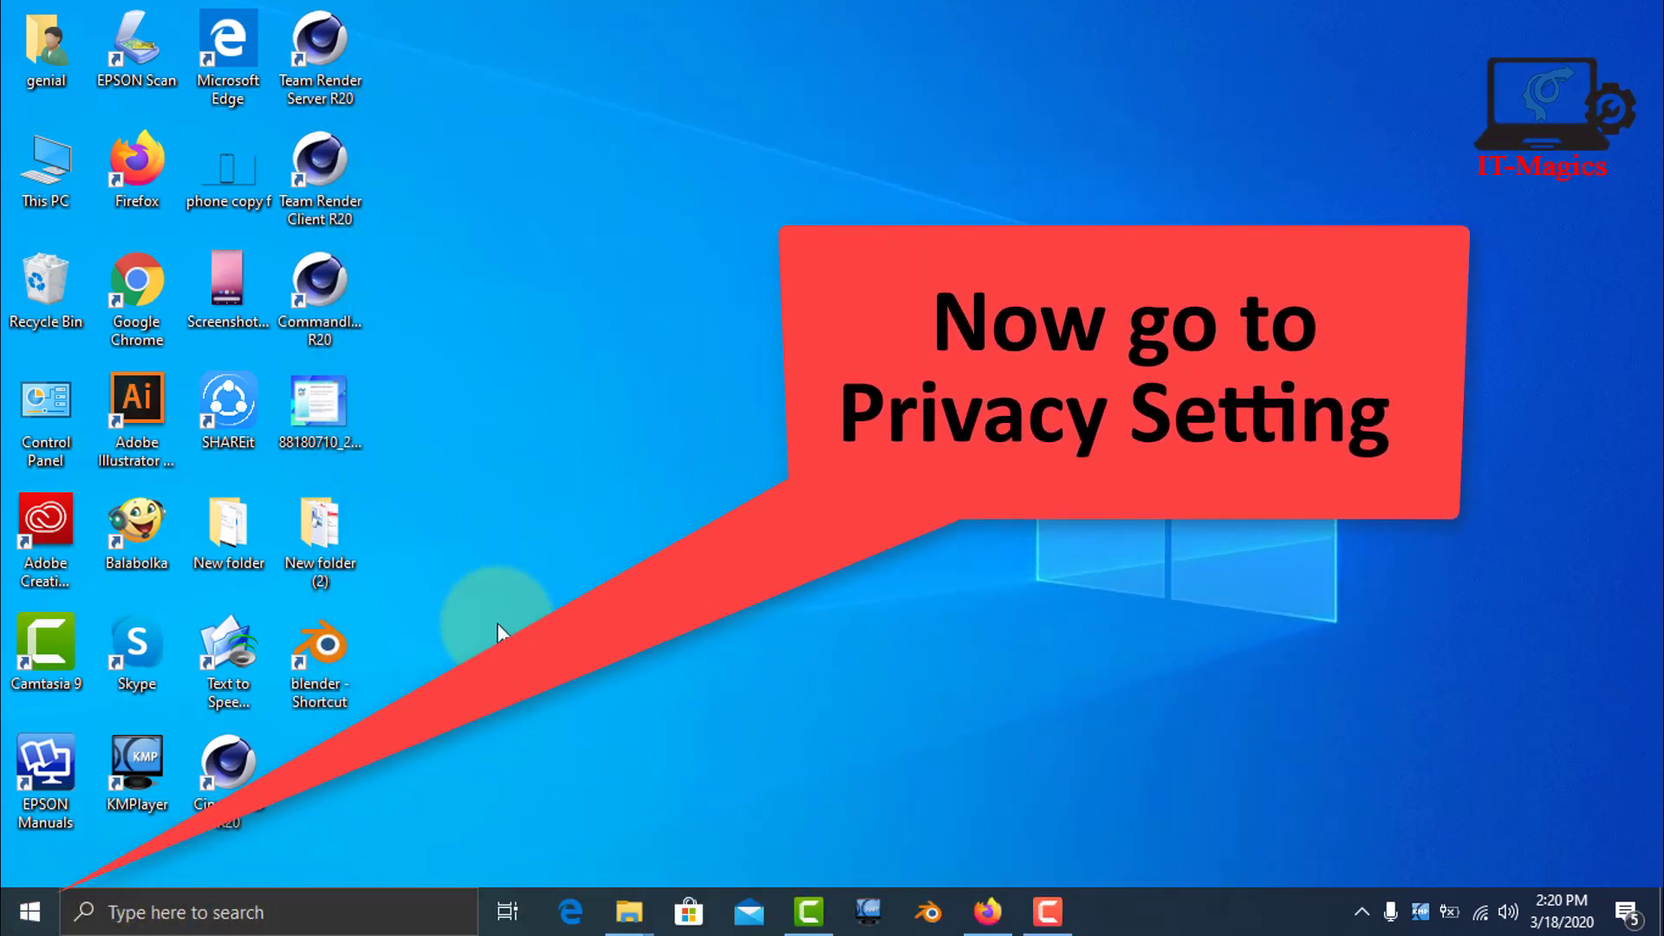
Step: Open Settings > Privacy and go to the Camera page under App permissions
click(30, 912)
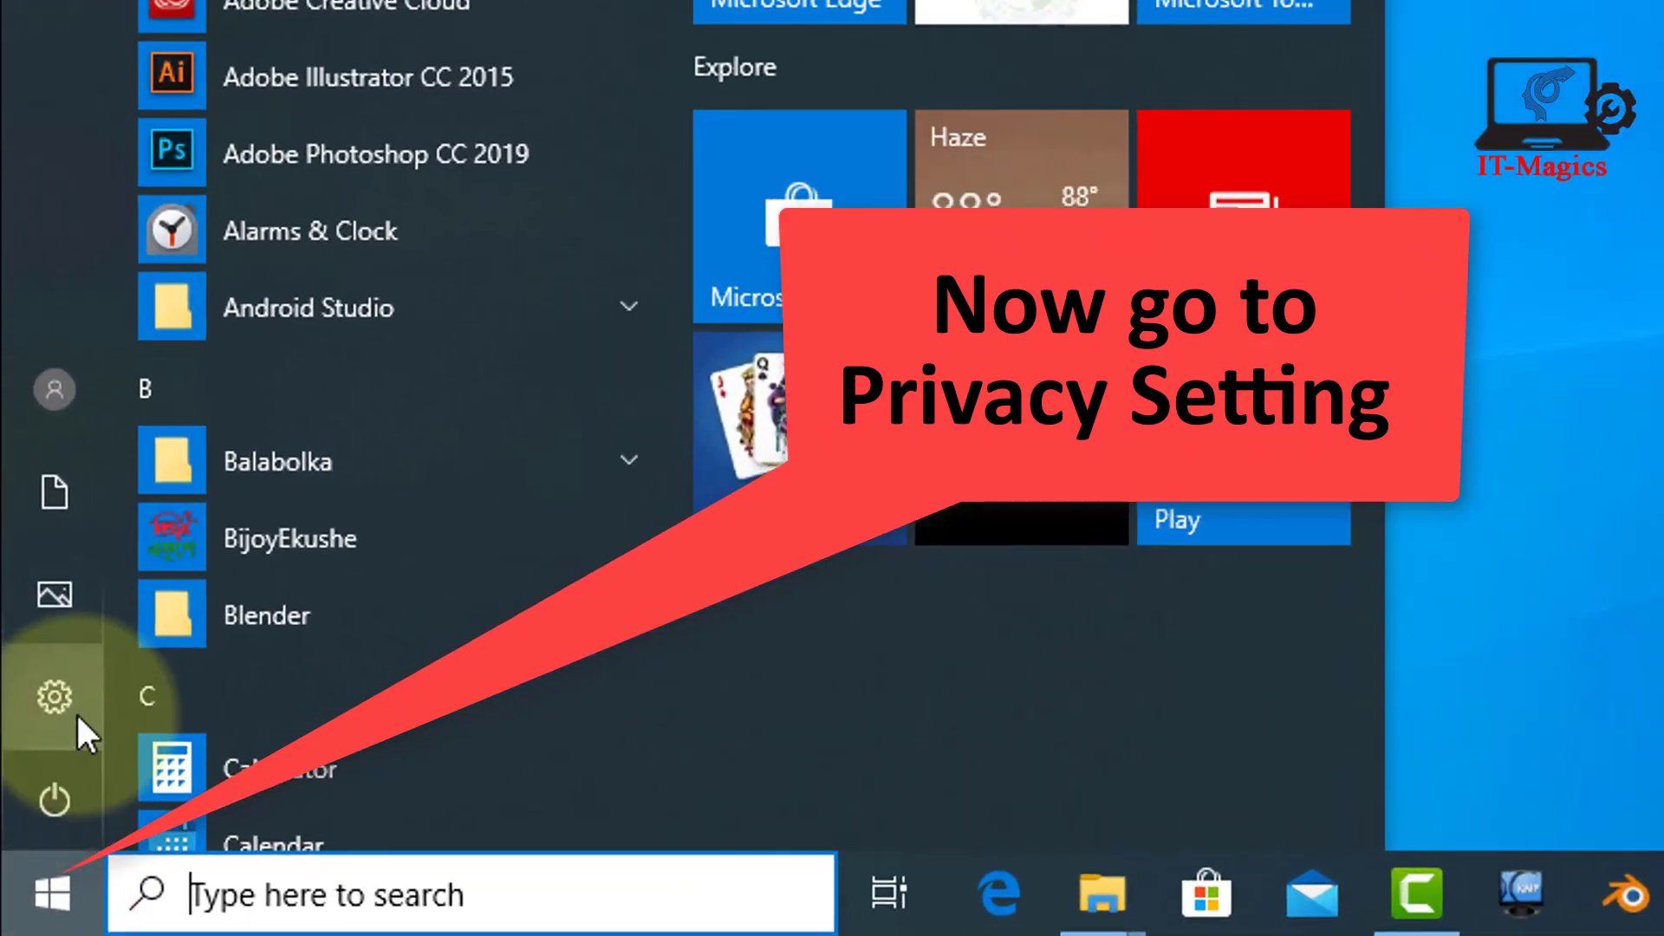
click(57, 698)
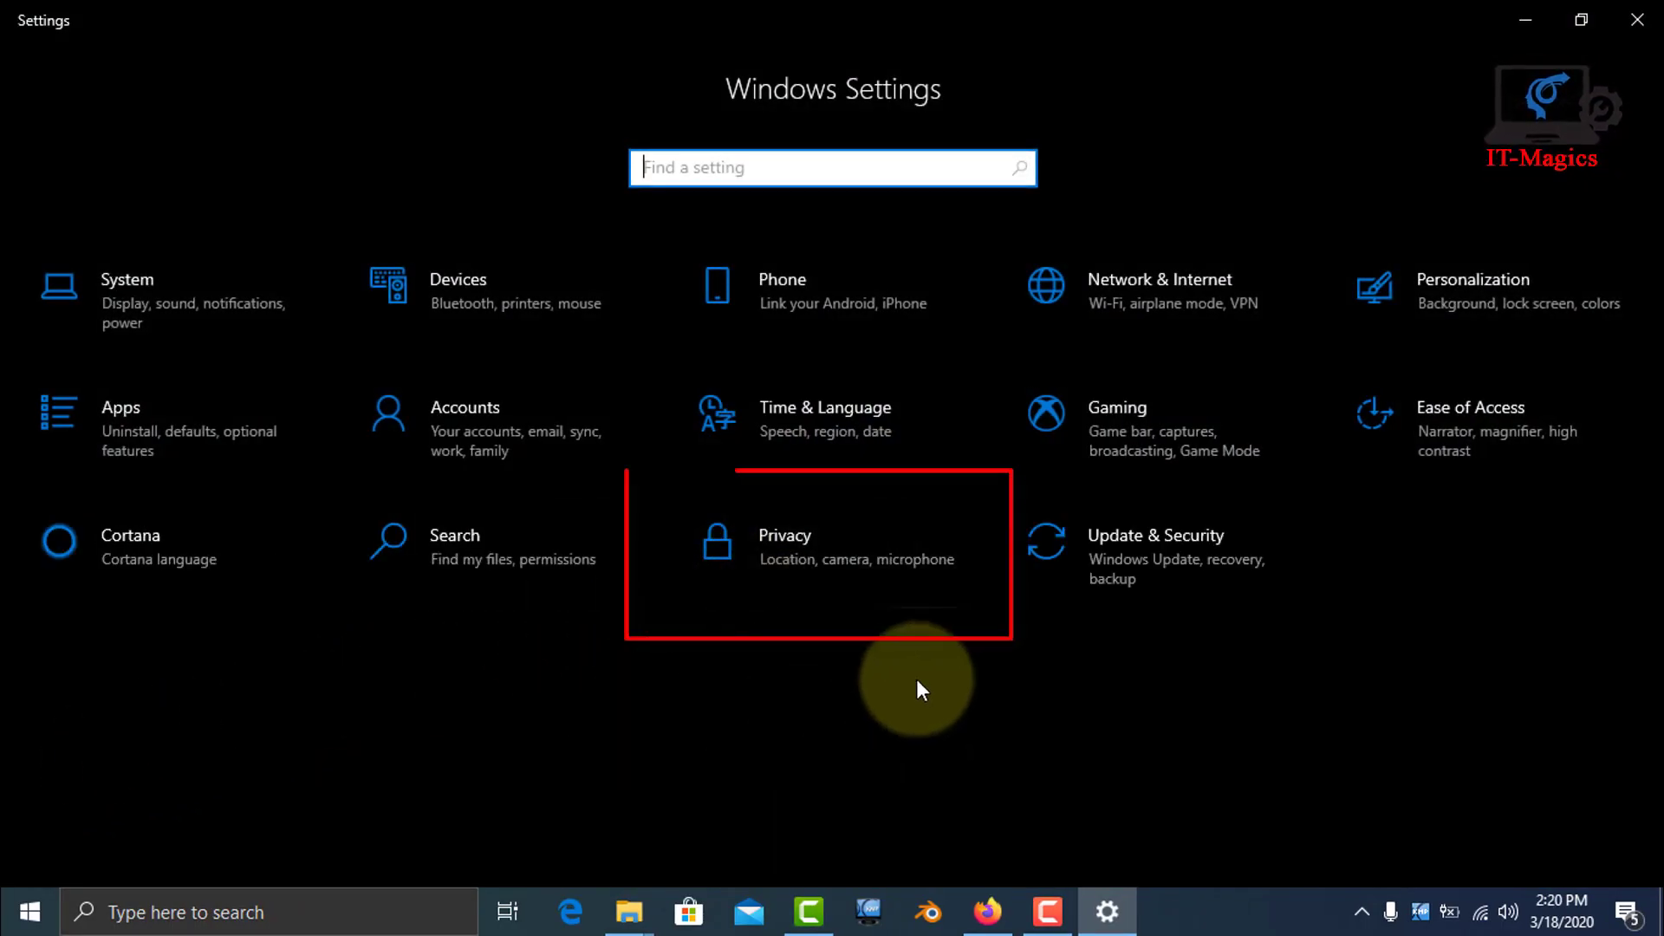
click(823, 552)
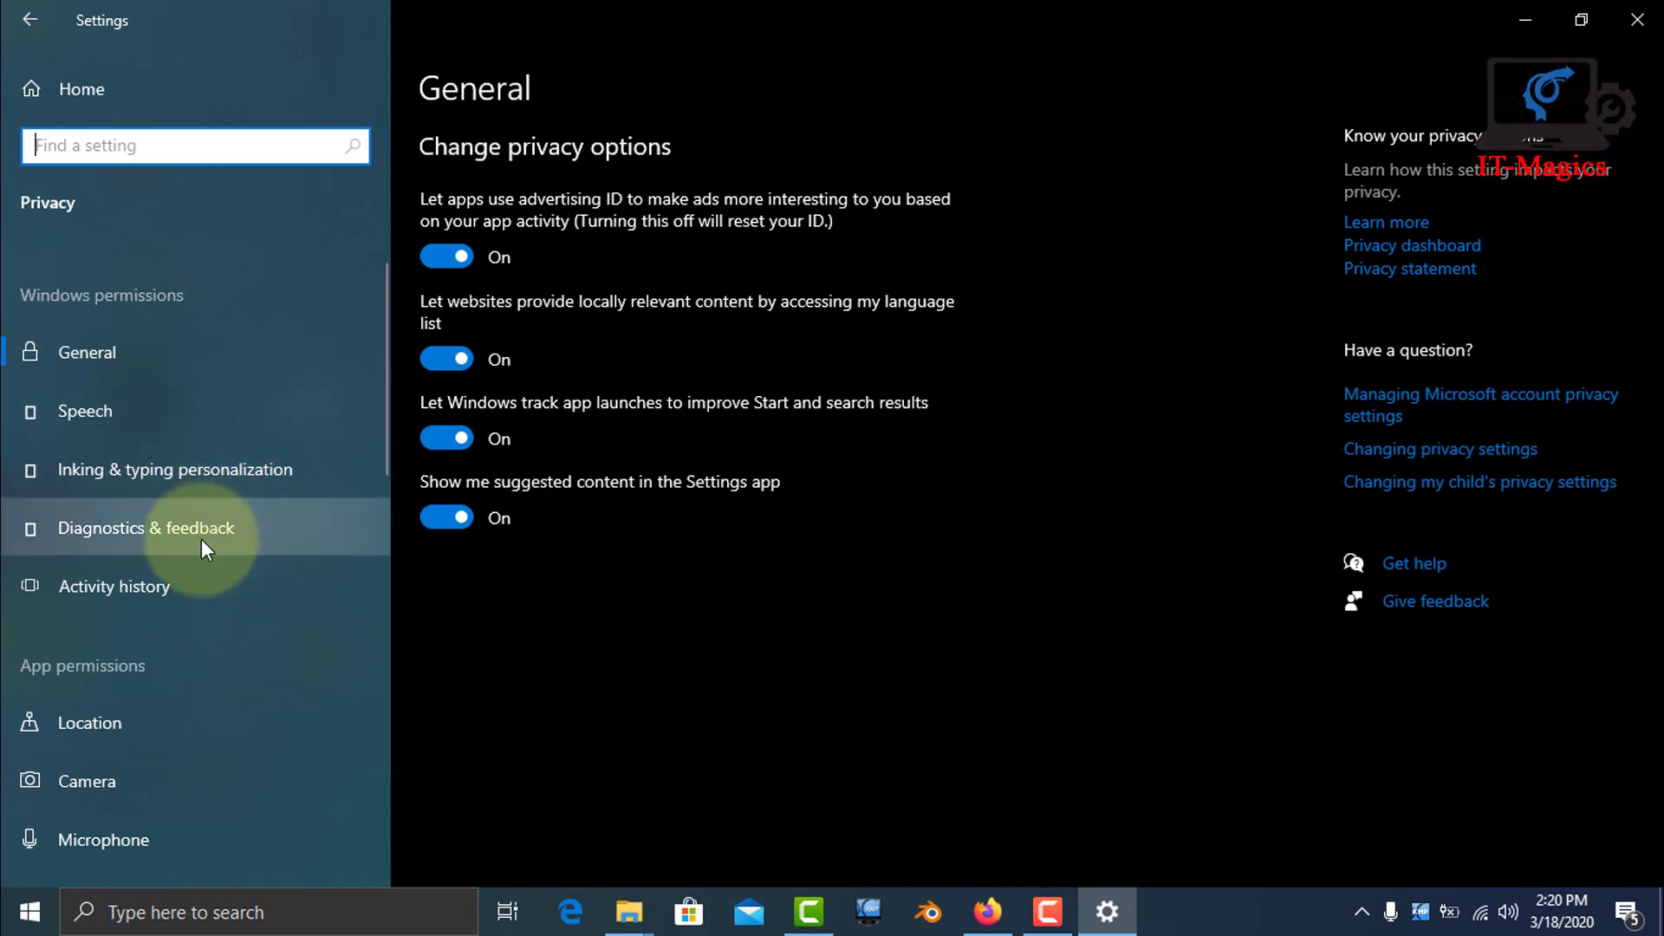
scroll(184, 599, down, 4)
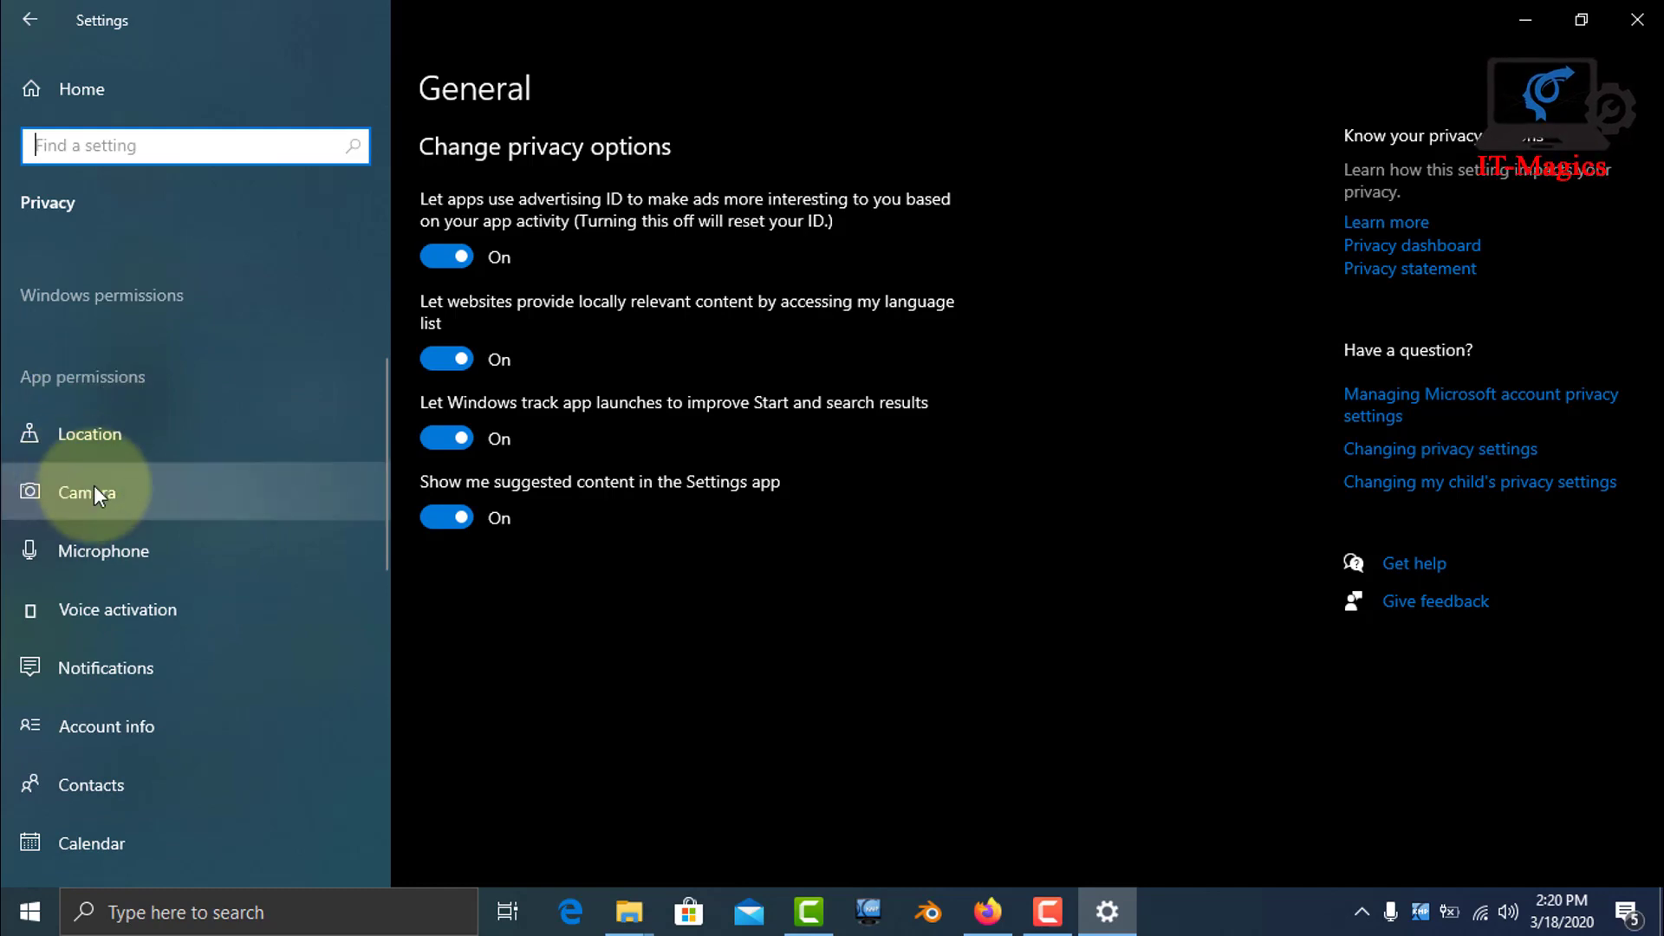
click(149, 499)
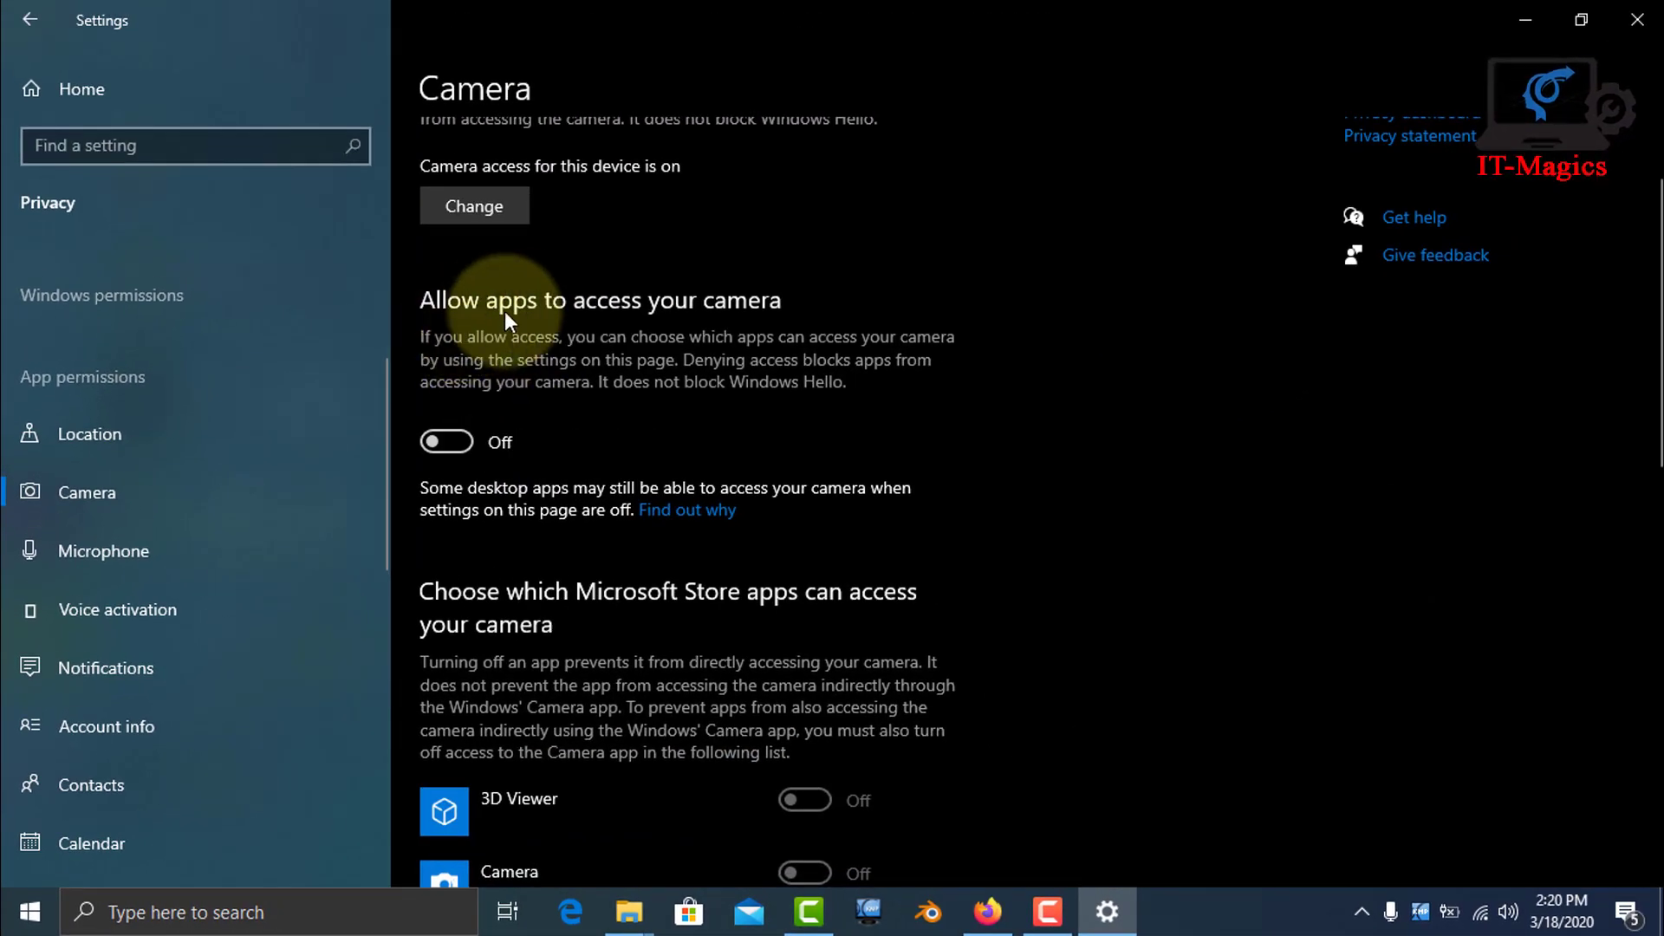
Step: Turn on 'Allow apps to access your camera' and grant camera access to 3D Viewer and Skype
click(468, 447)
scroll(506, 449, down, 3)
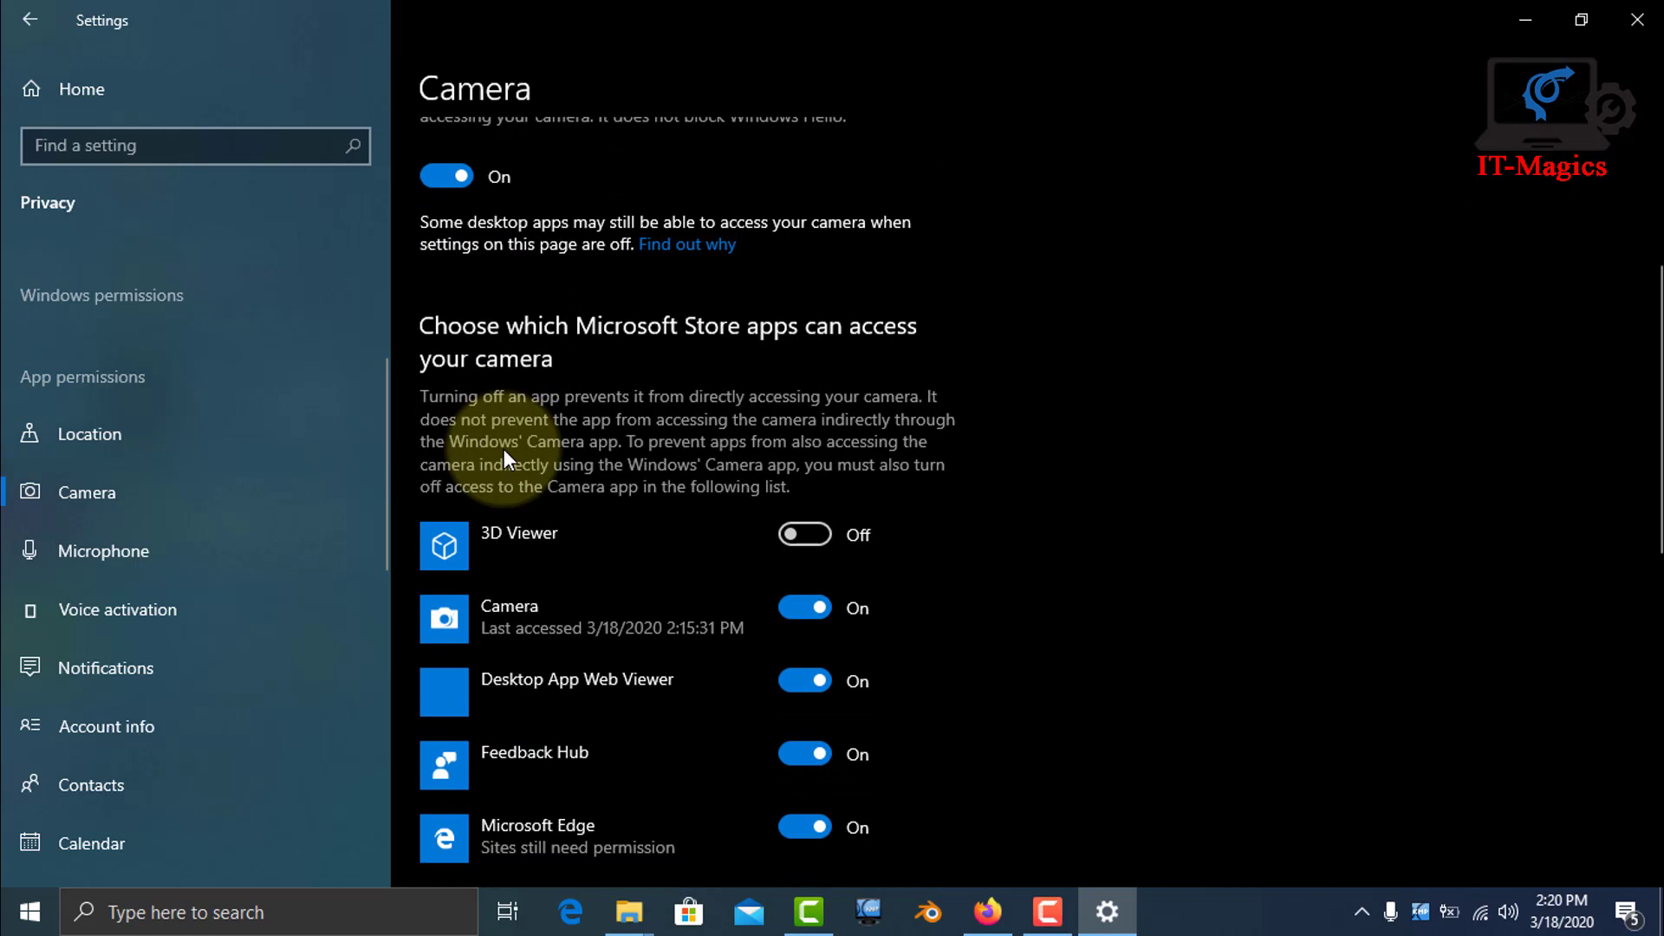
scroll(503, 449, down, 2)
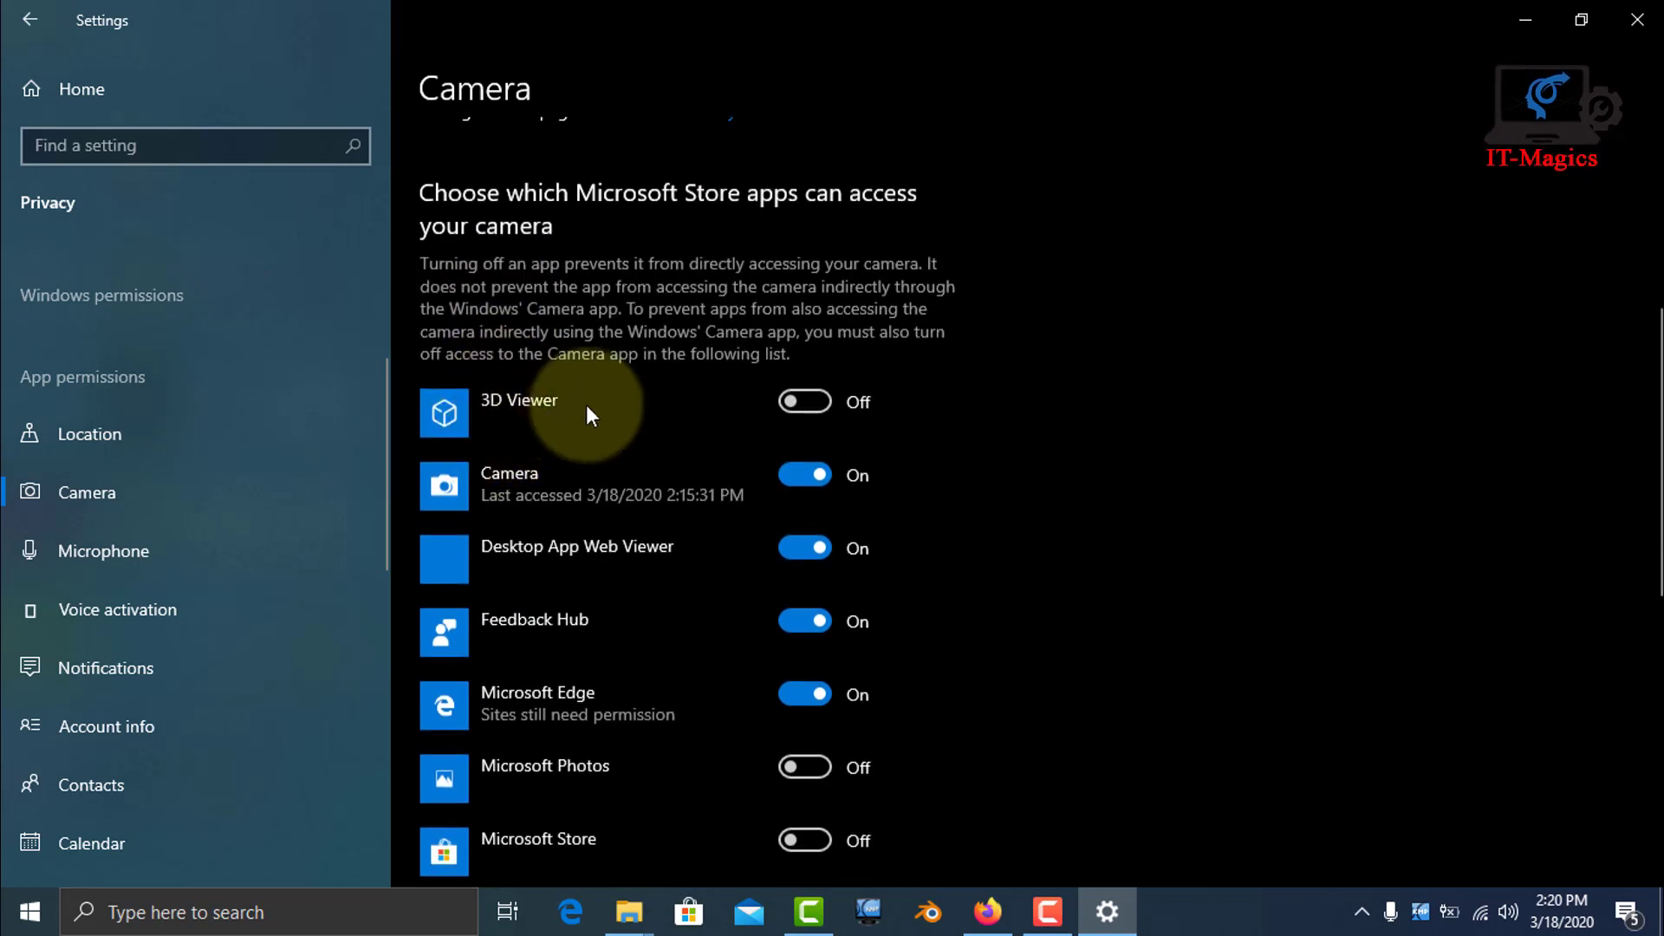
click(812, 408)
scroll(699, 473, down, 1)
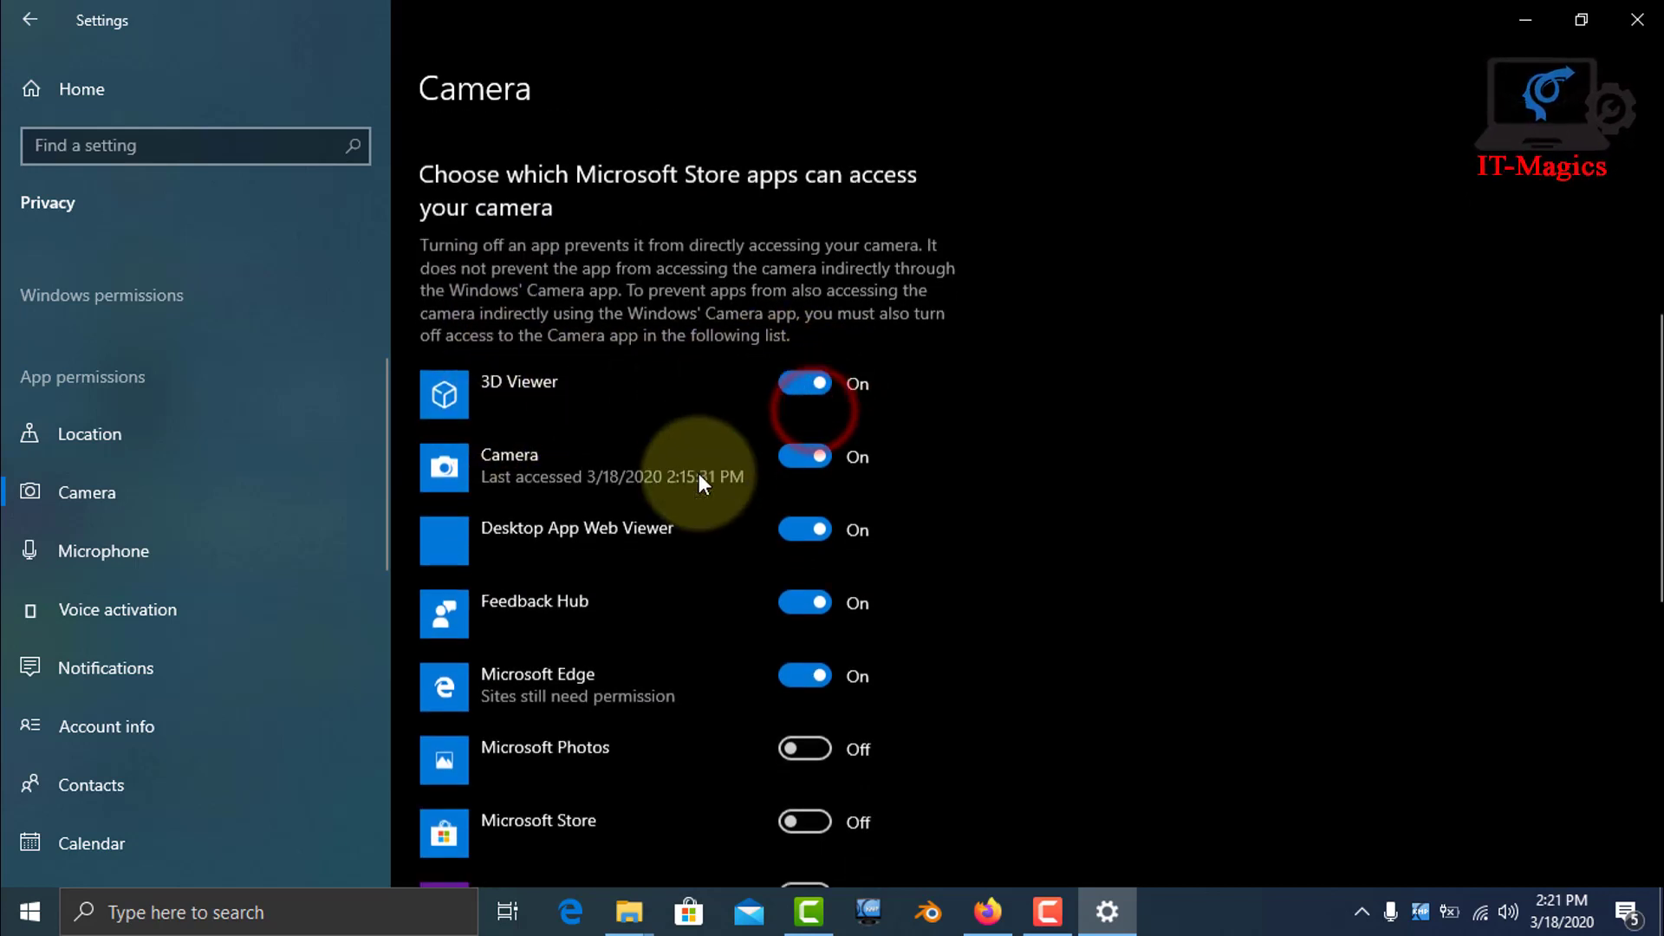
scroll(699, 474, down, 6)
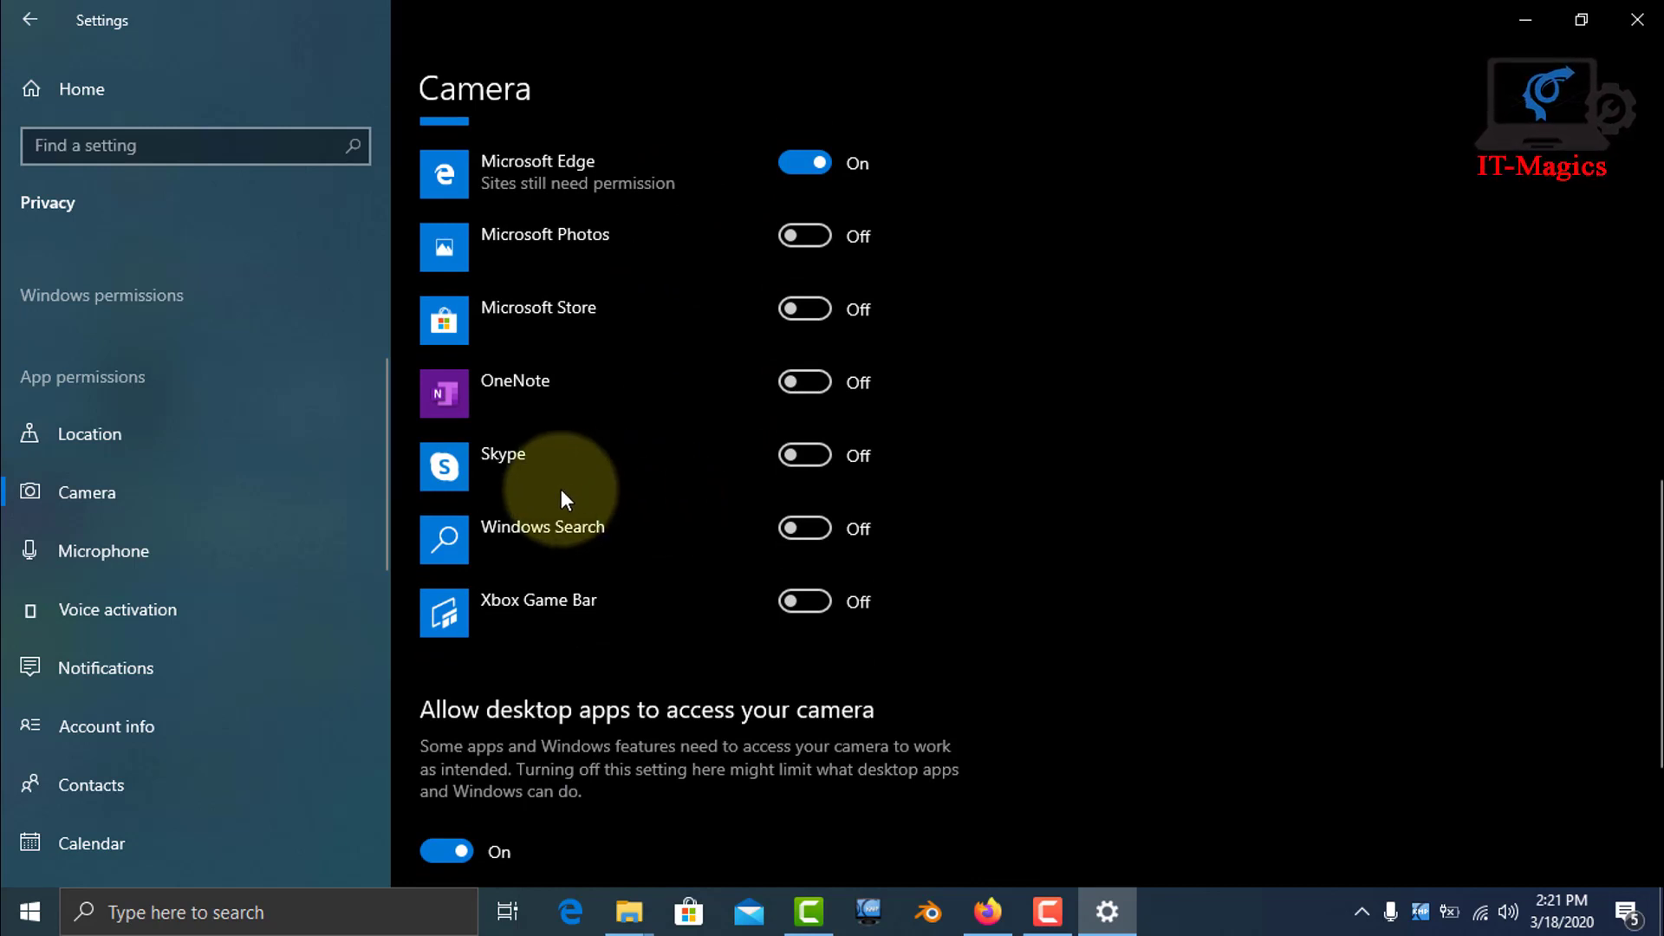
click(812, 453)
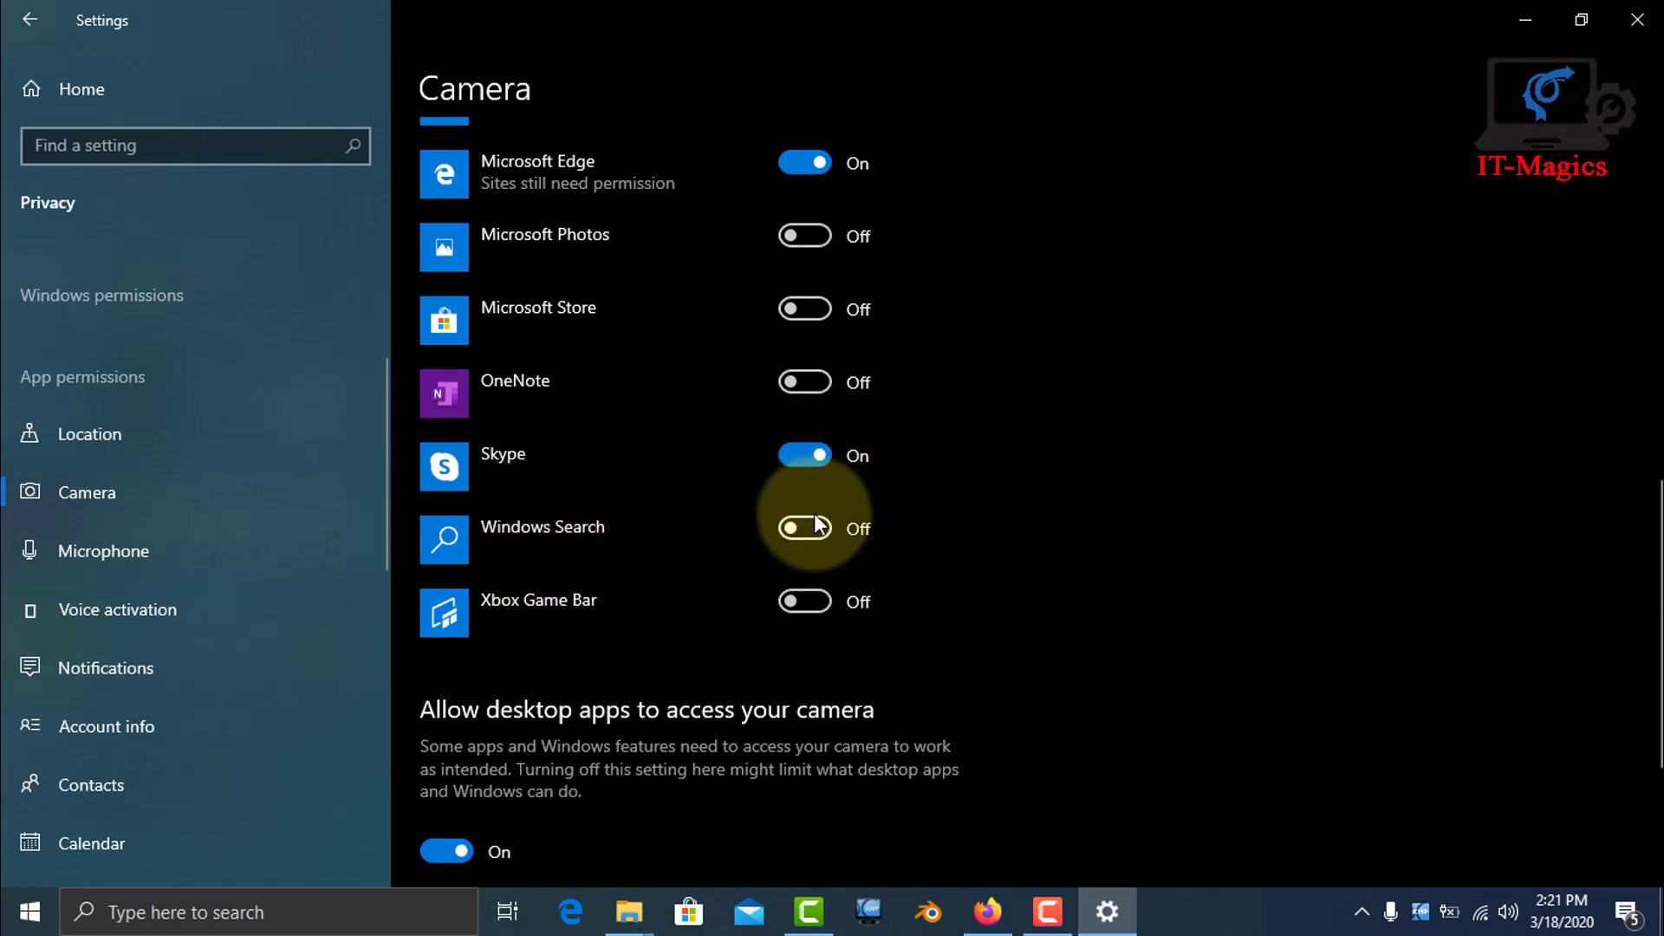
Step: Grant Microsoft Store camera access, leave desktop apps' access on, and close Settings
scroll(657, 433, up, 2)
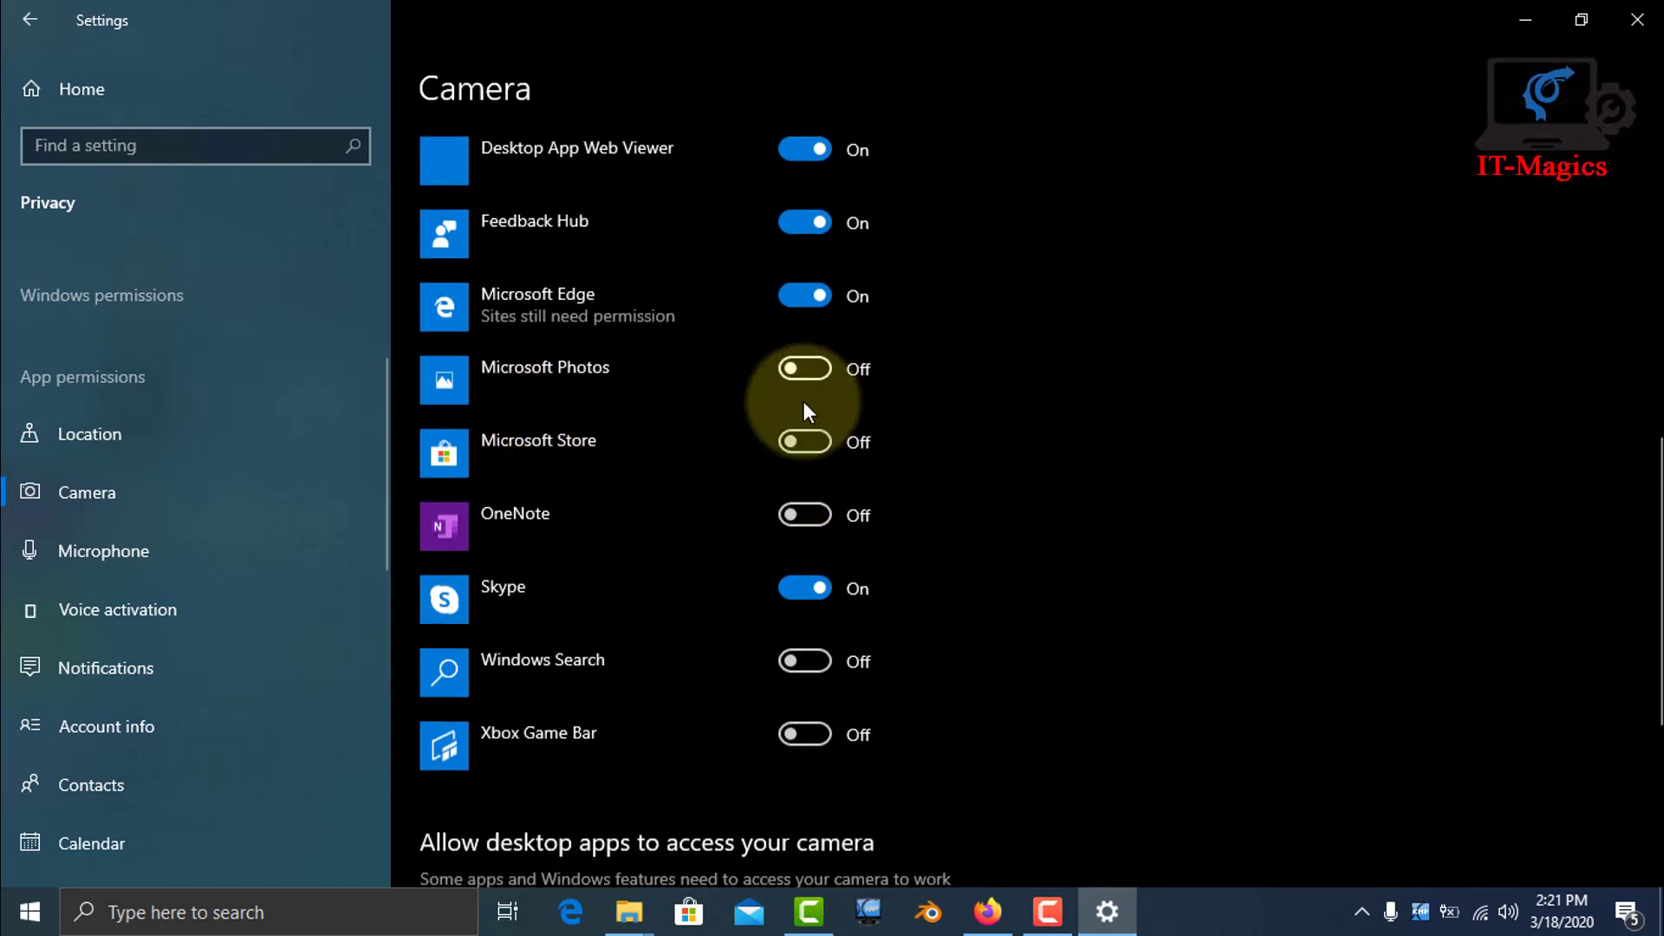
click(811, 442)
scroll(774, 416, down, 5)
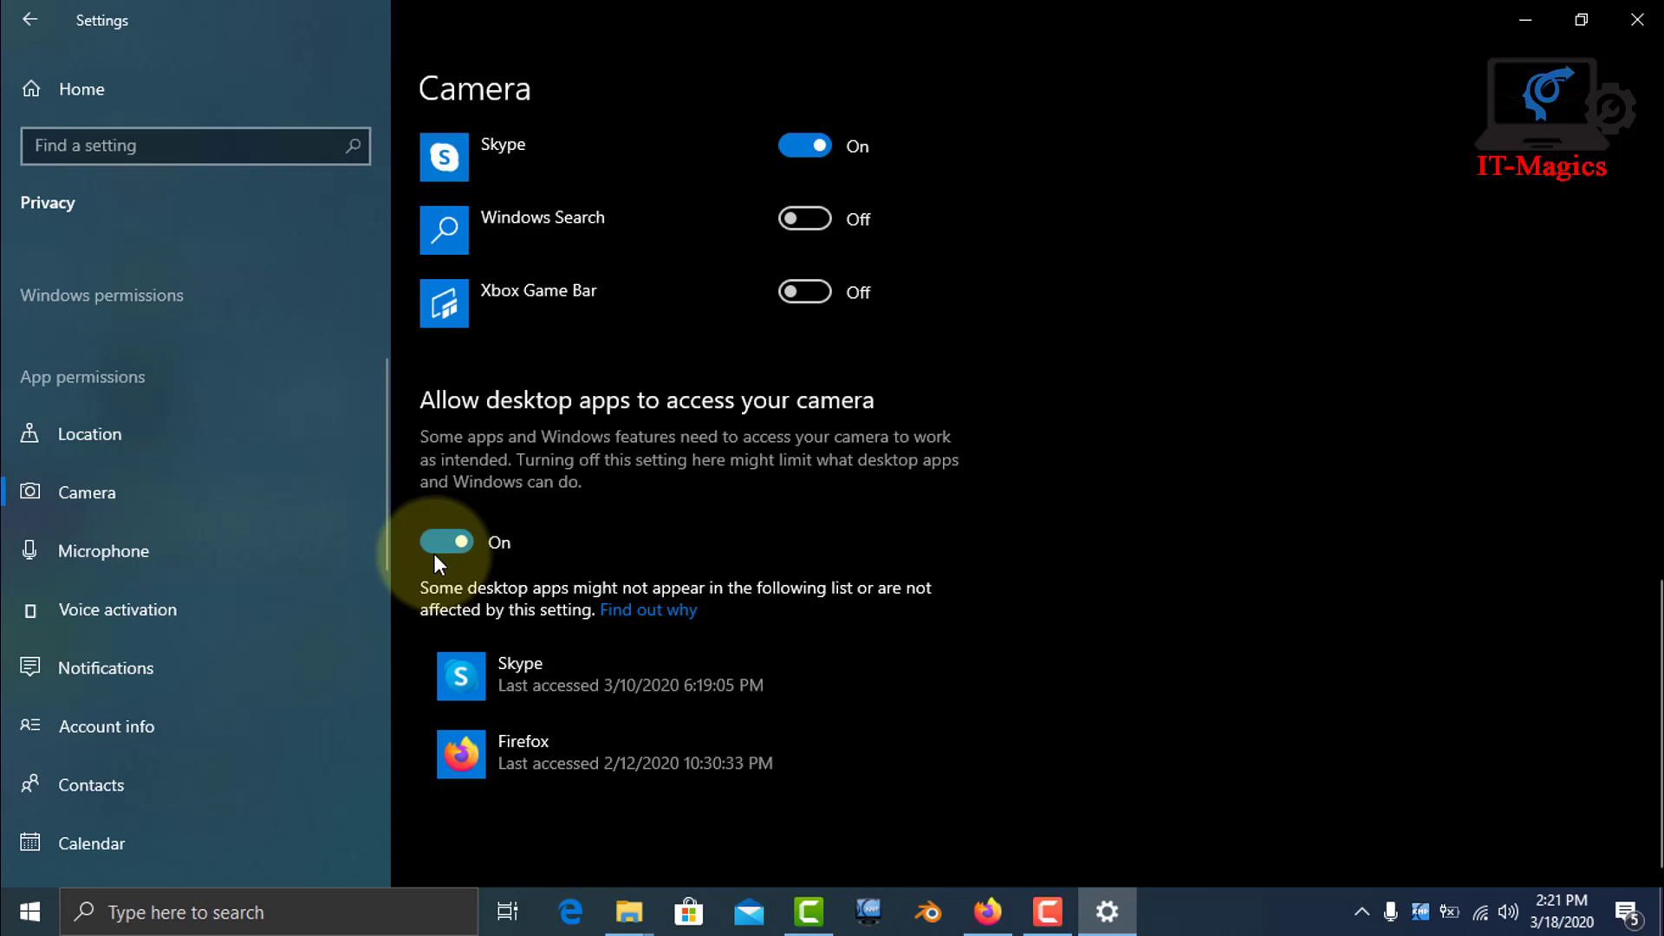
click(444, 550)
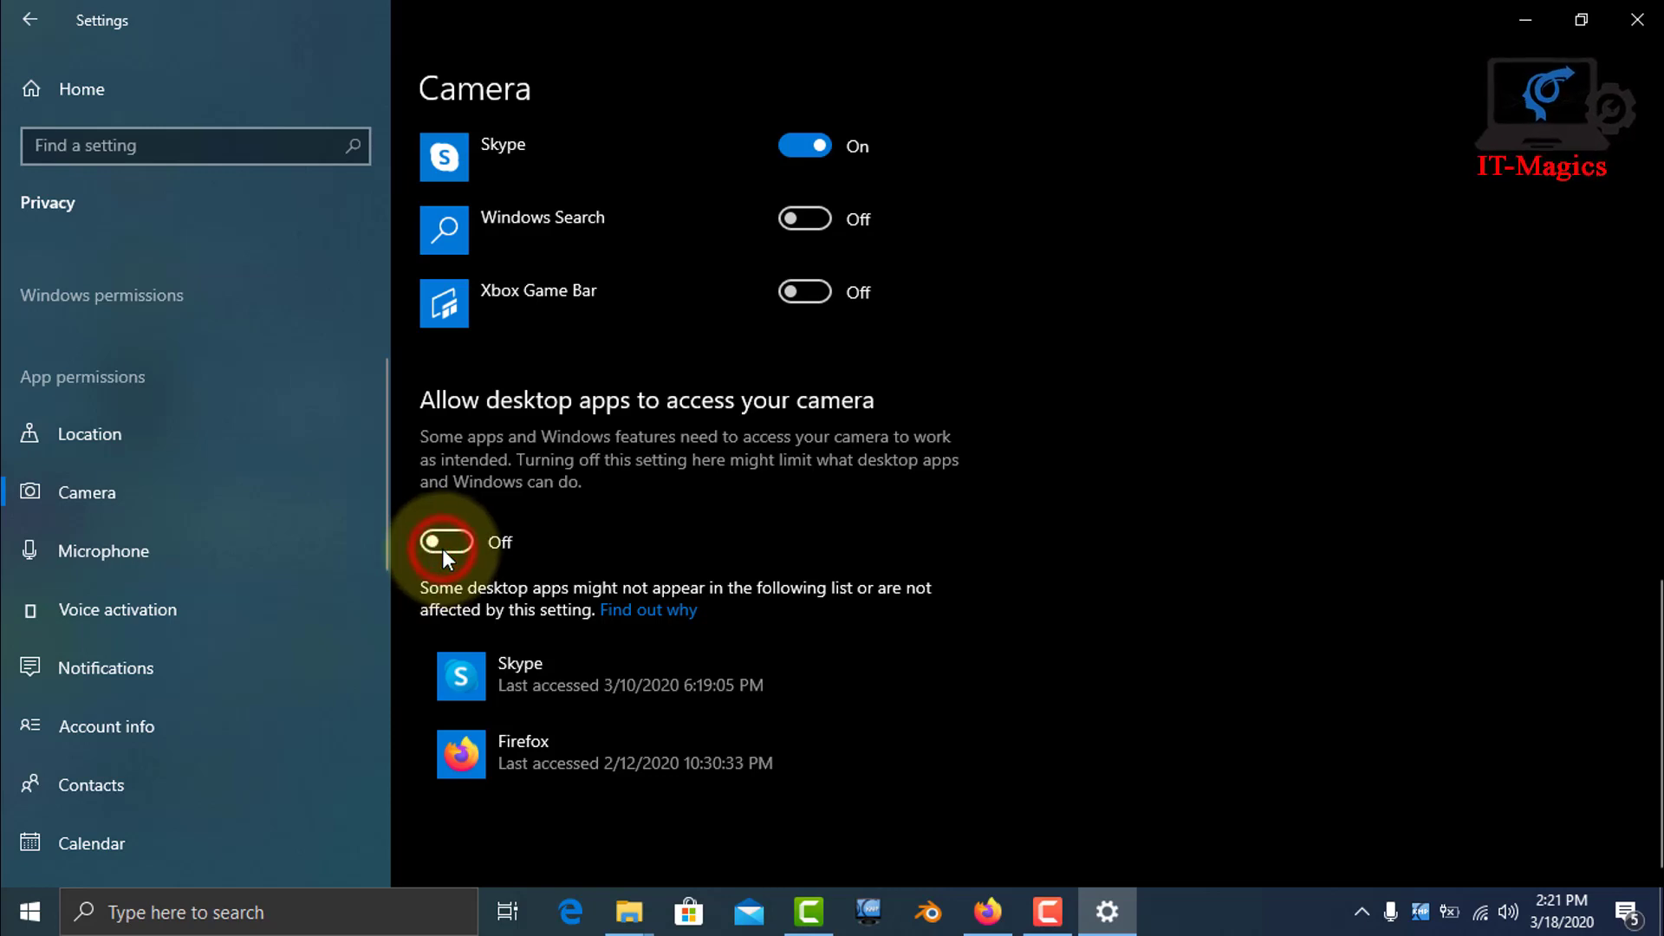
click(442, 549)
scroll(638, 488, up, 5)
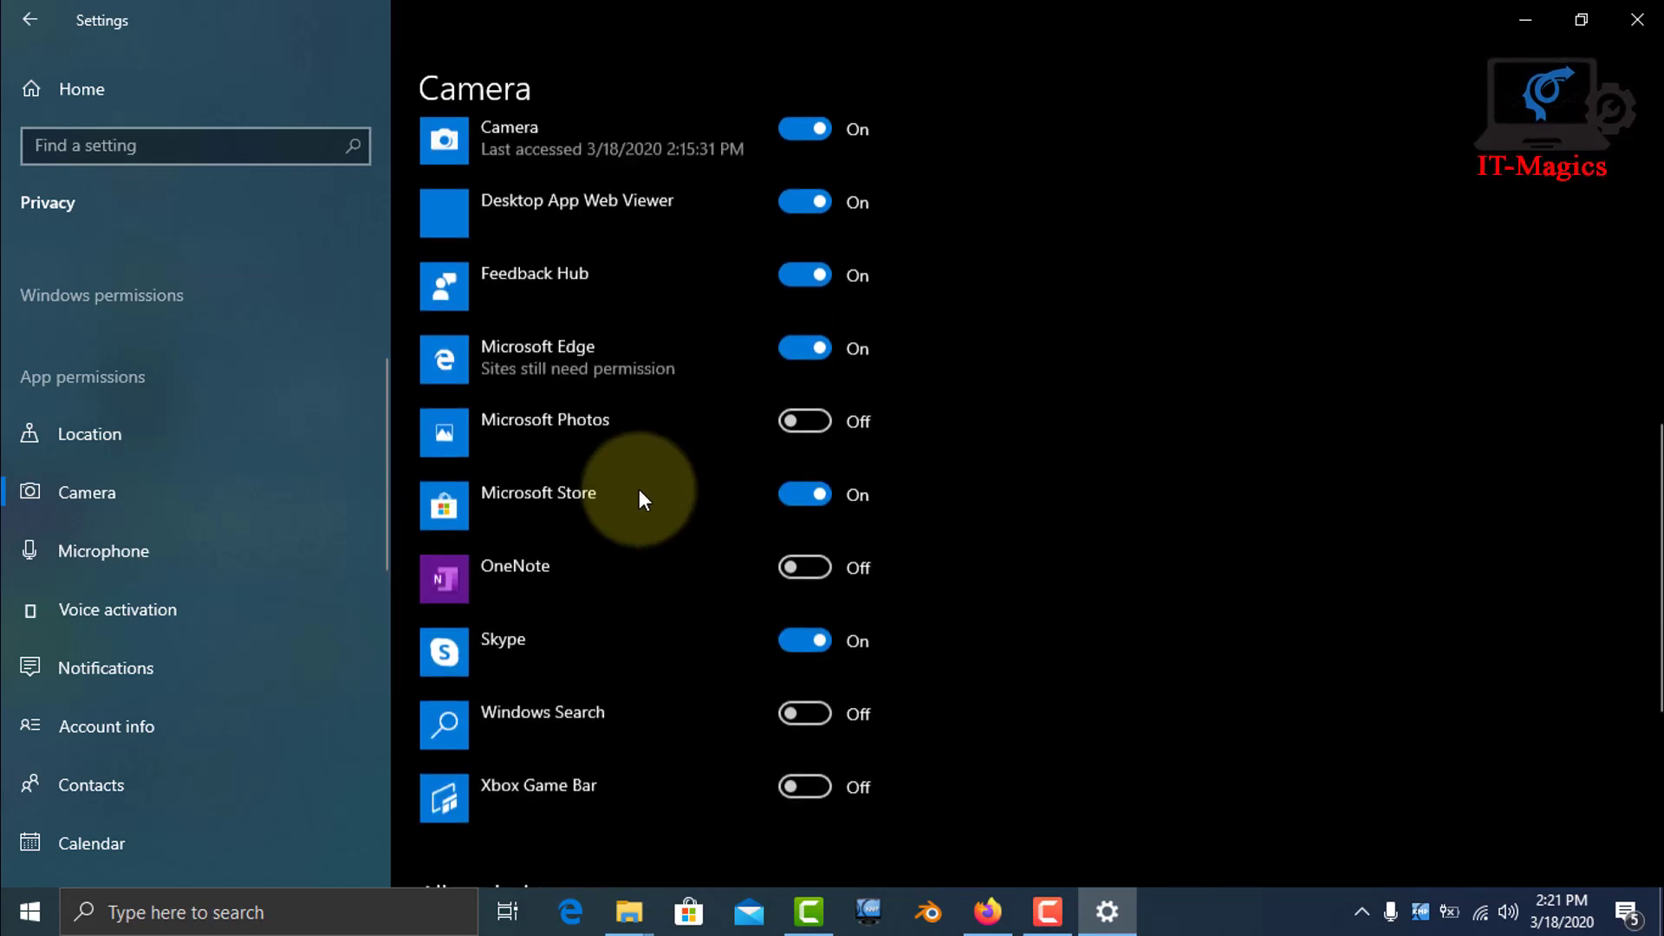
scroll(638, 489, up, 10)
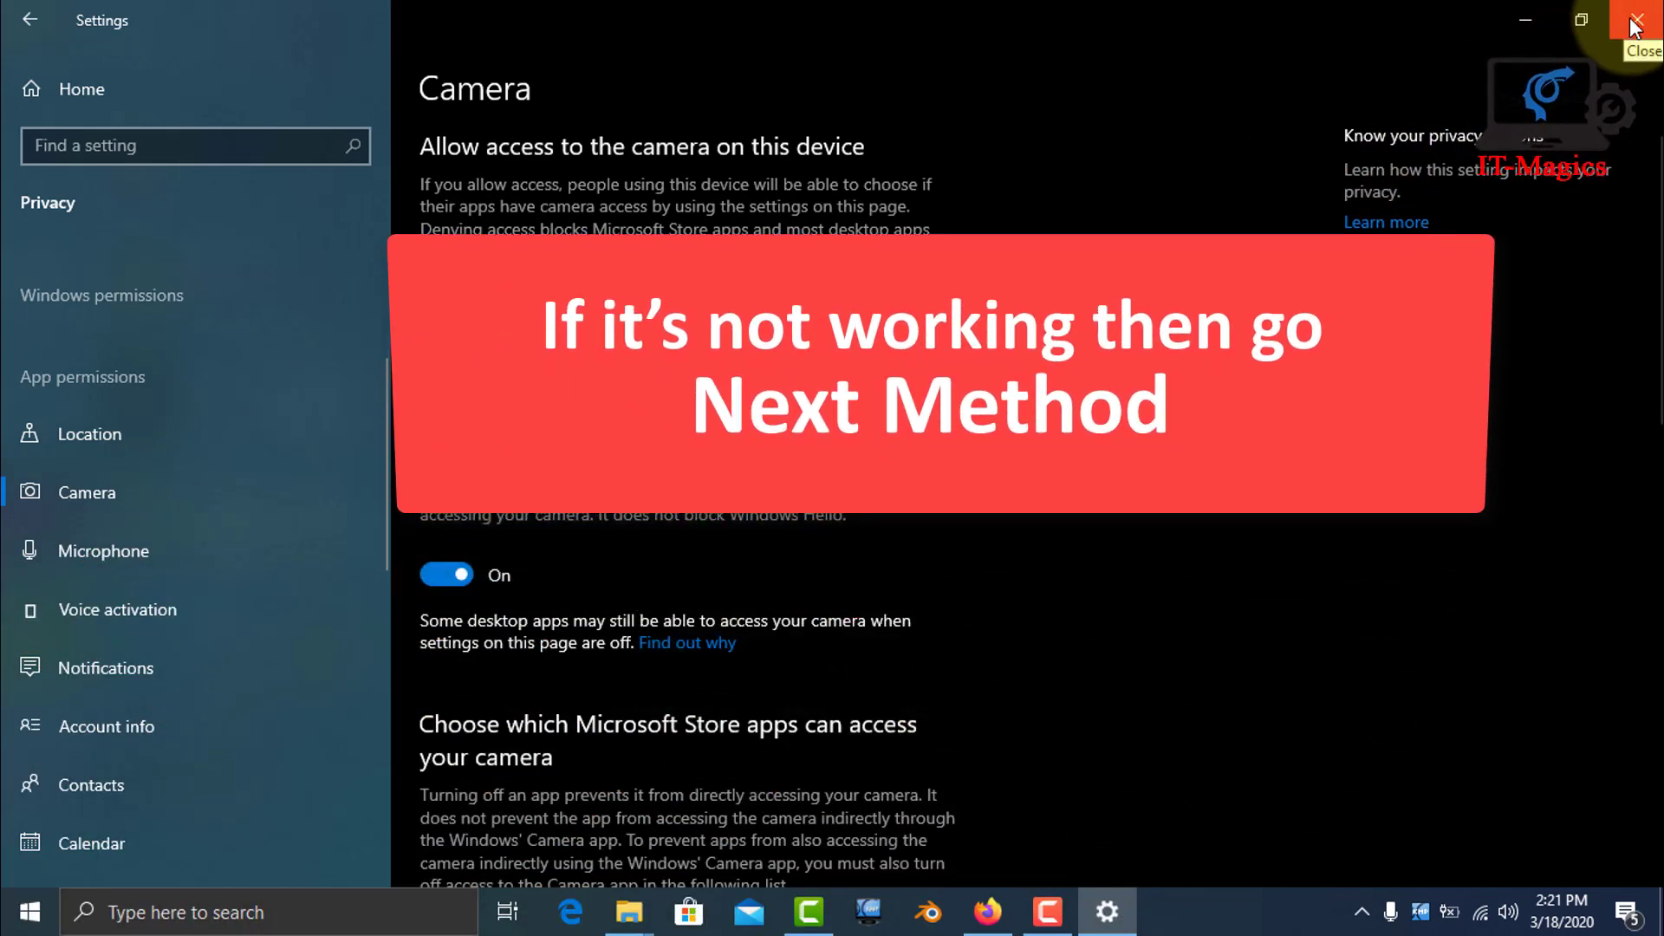
click(1633, 21)
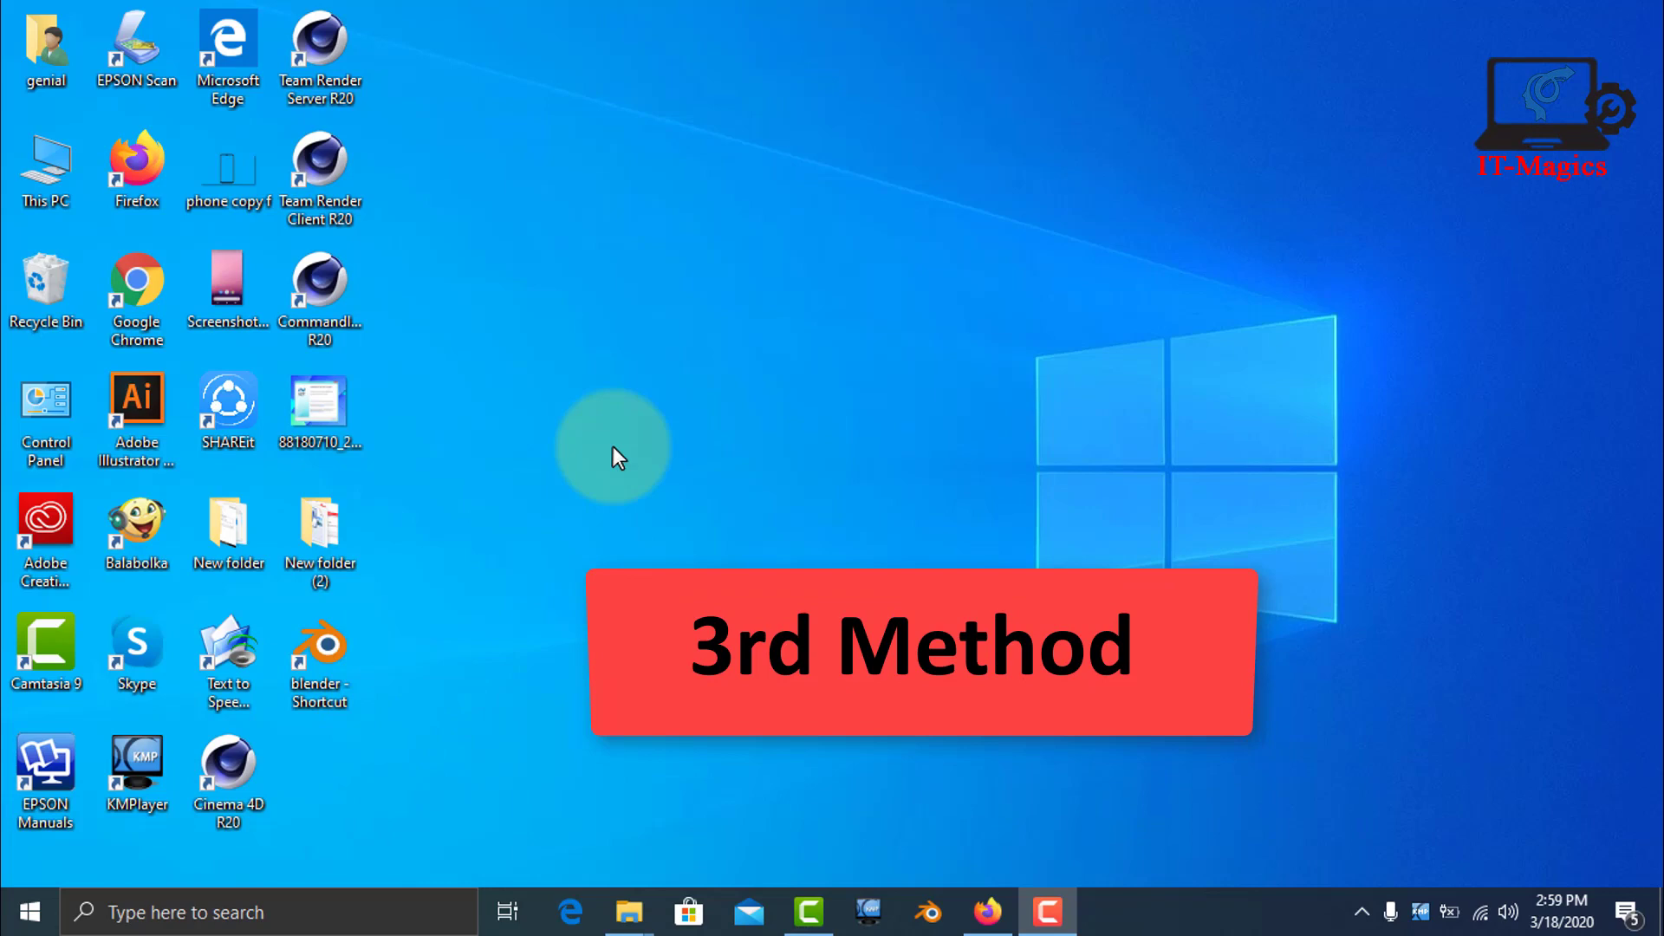
Step: Open the Windows Settings home page from the Start menu
click(30, 910)
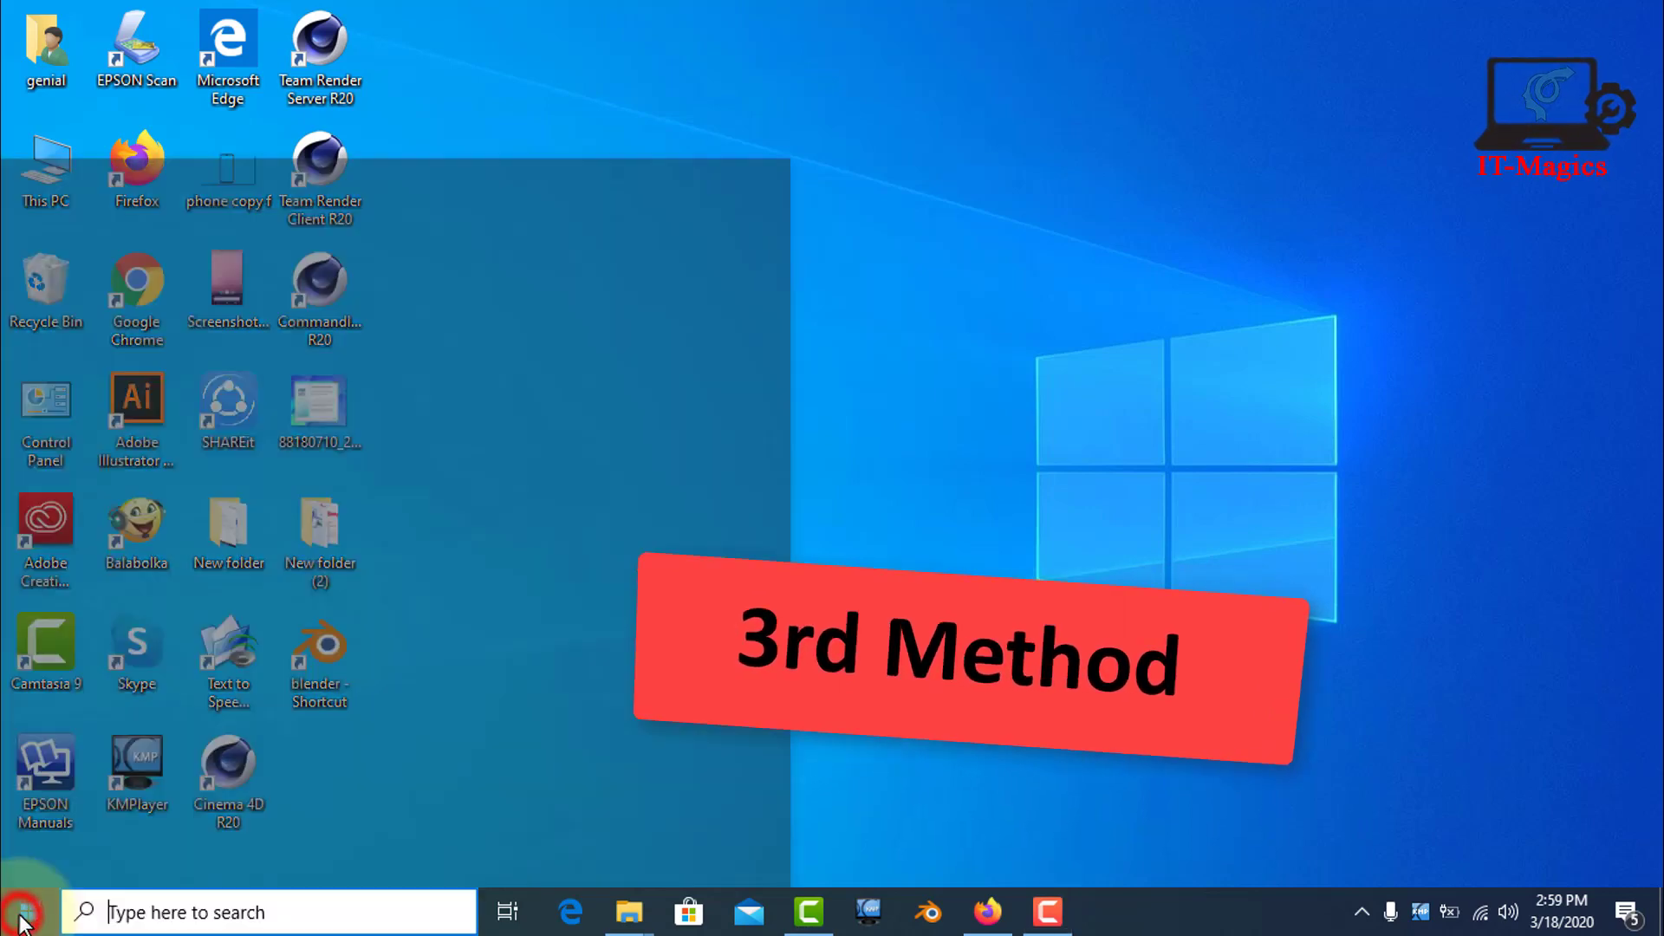
click(26, 799)
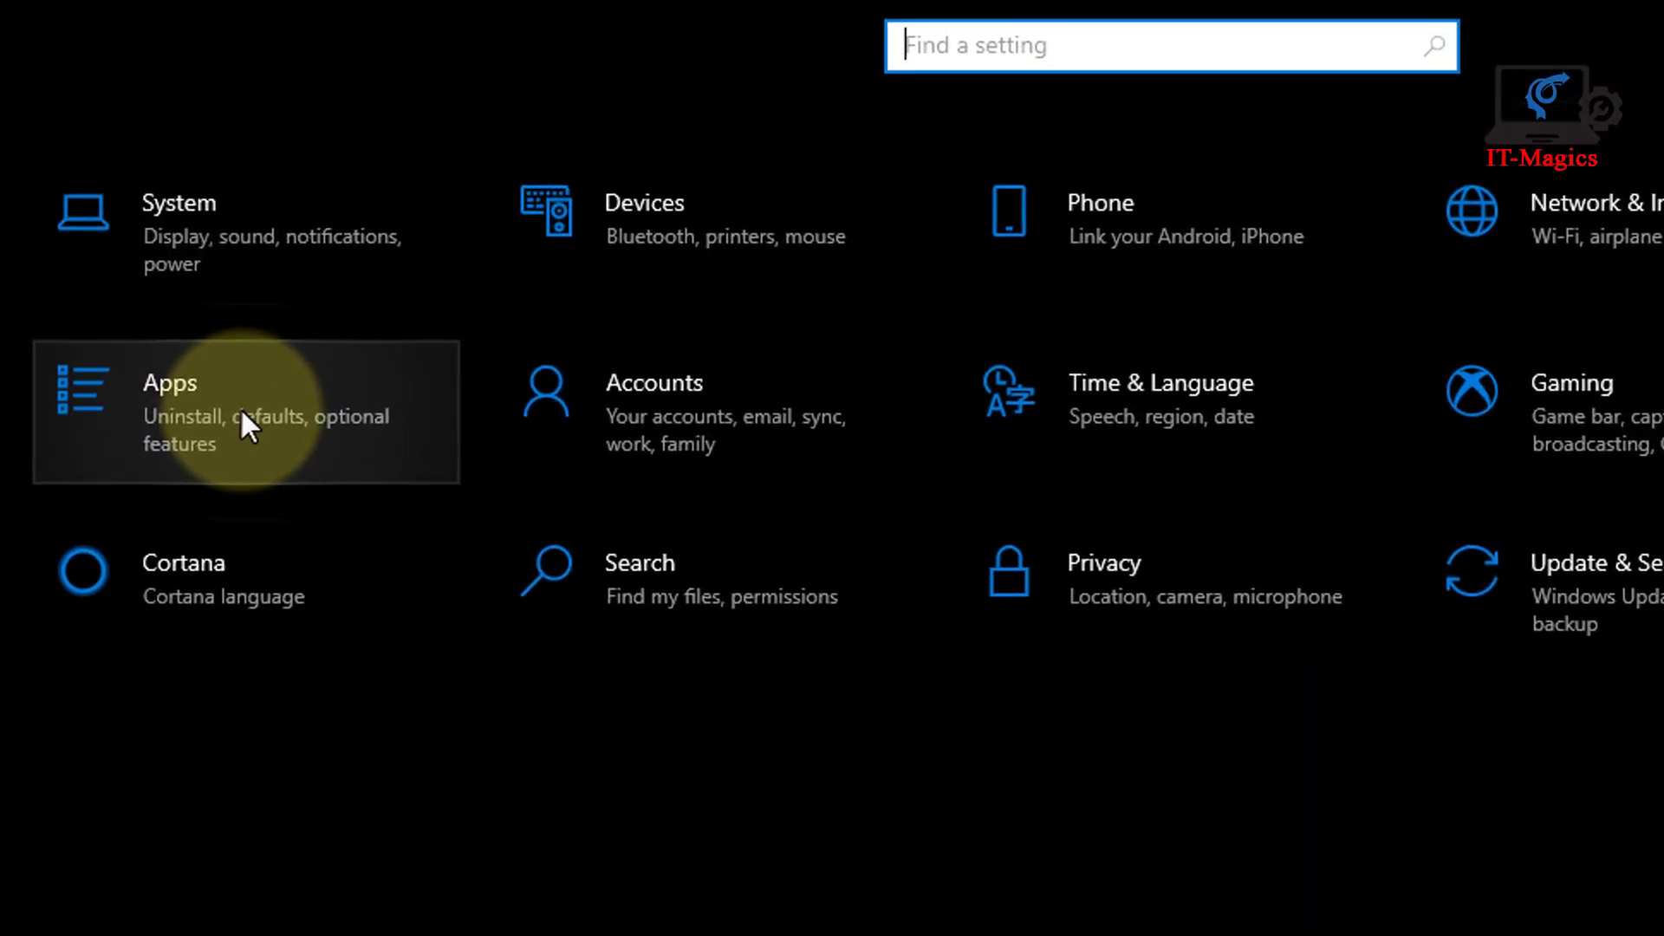
Step: Open Apps & features and expand the Camera entry in the installed apps list
click(243, 414)
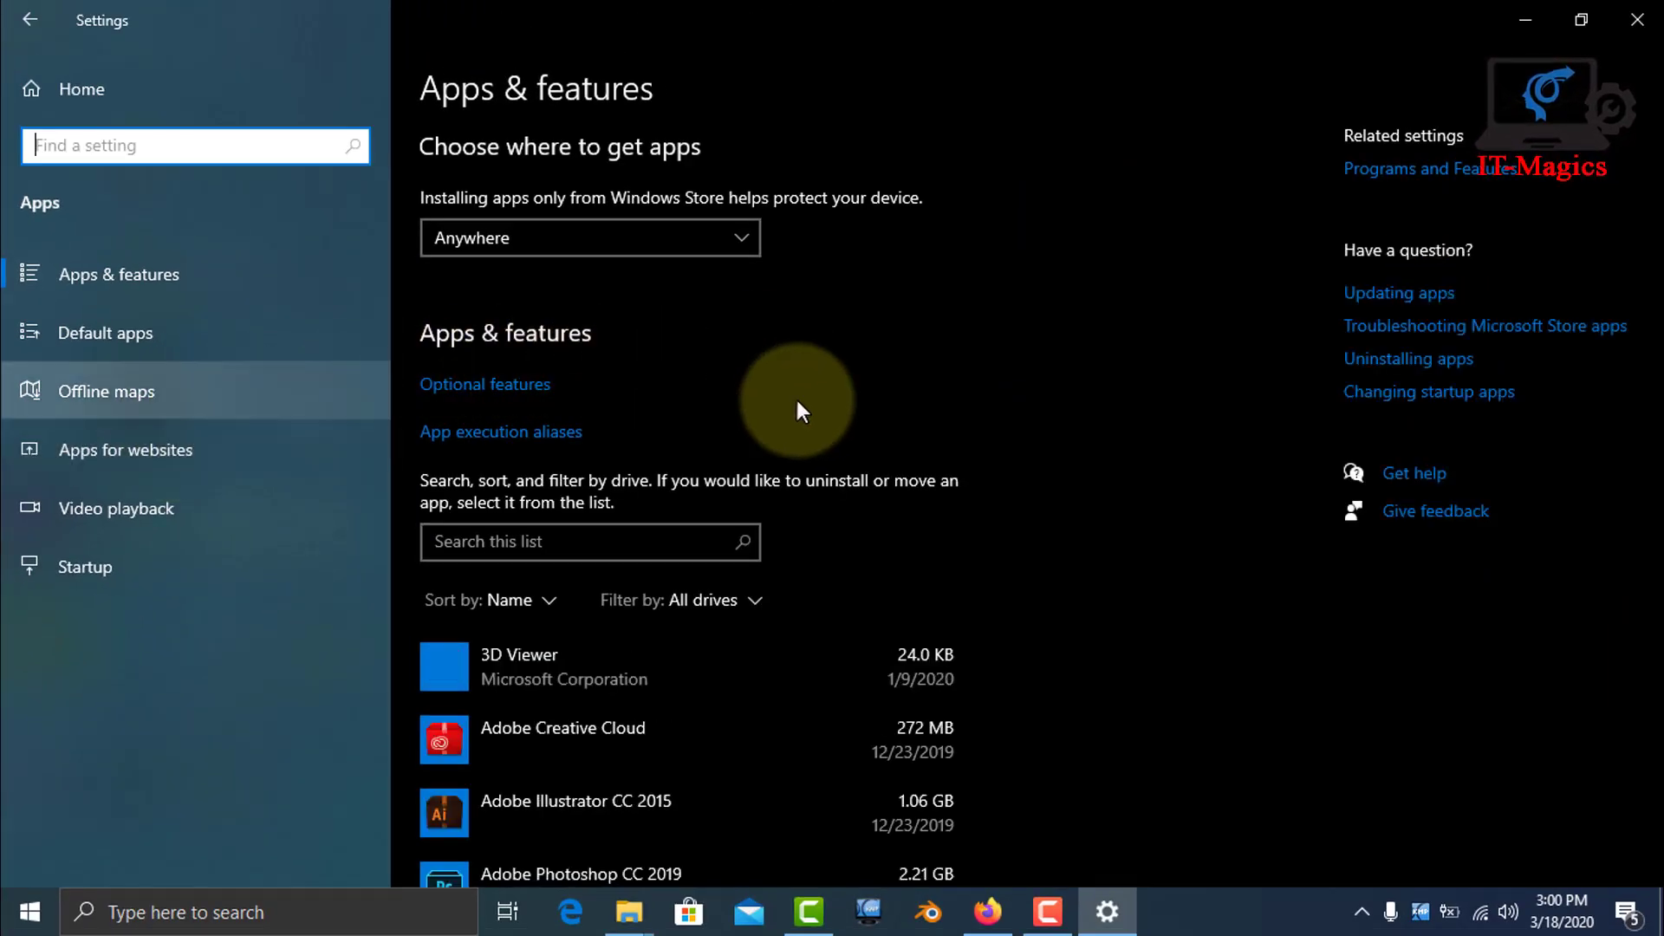
scroll(835, 555, down, 5)
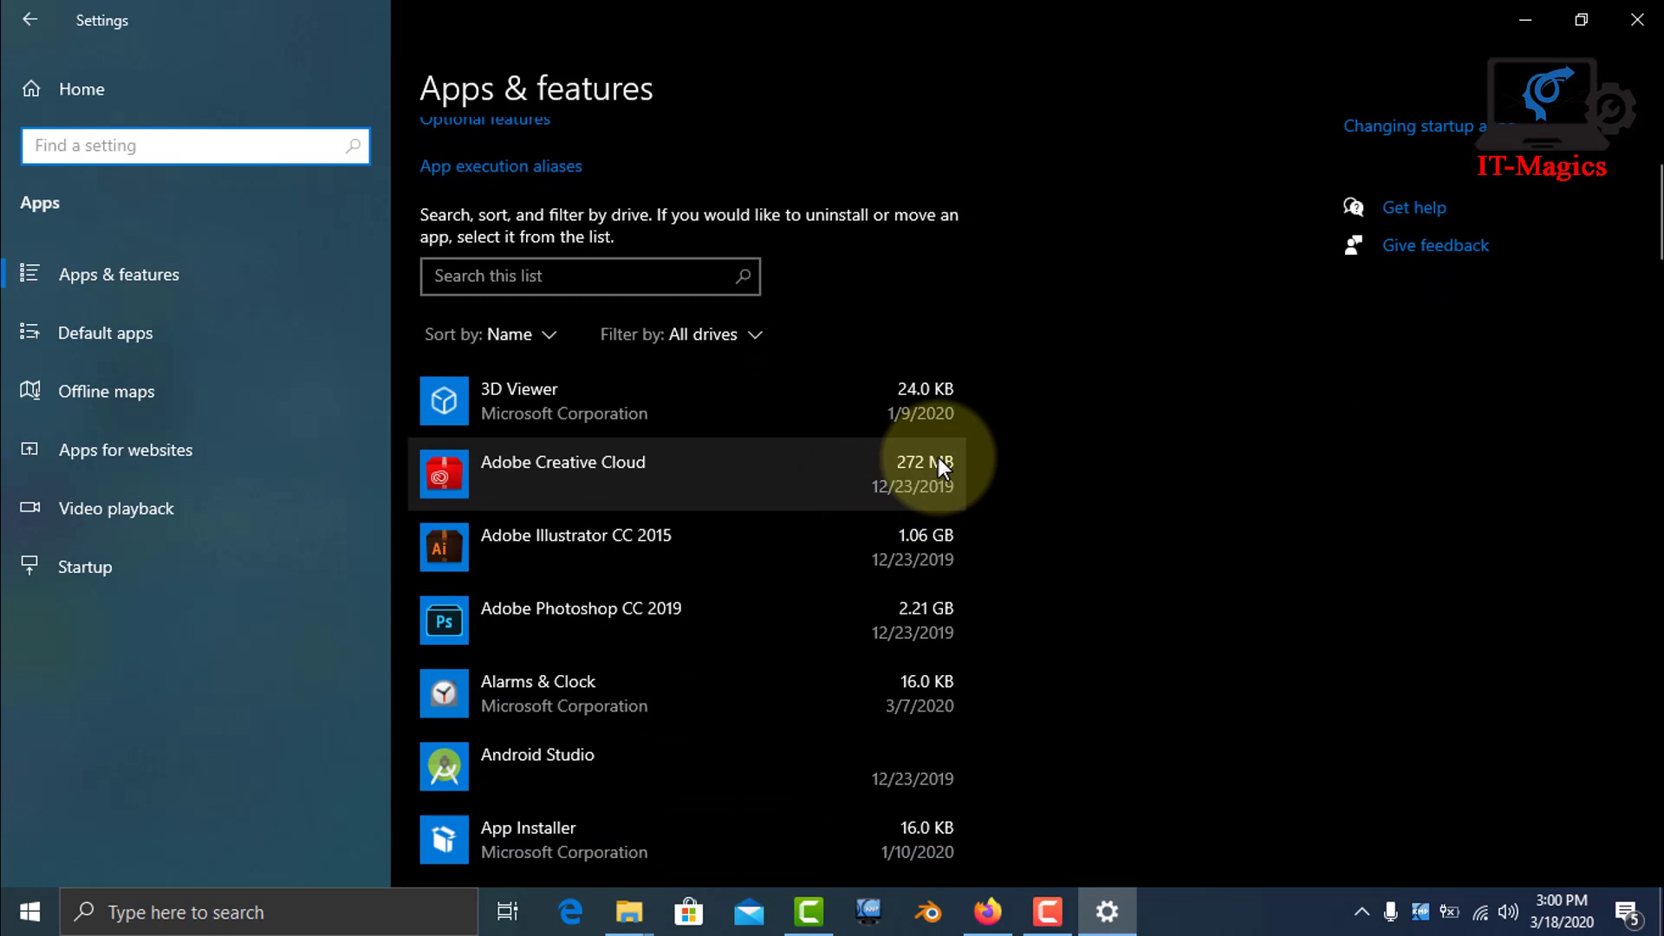
scroll(974, 457, down, 2)
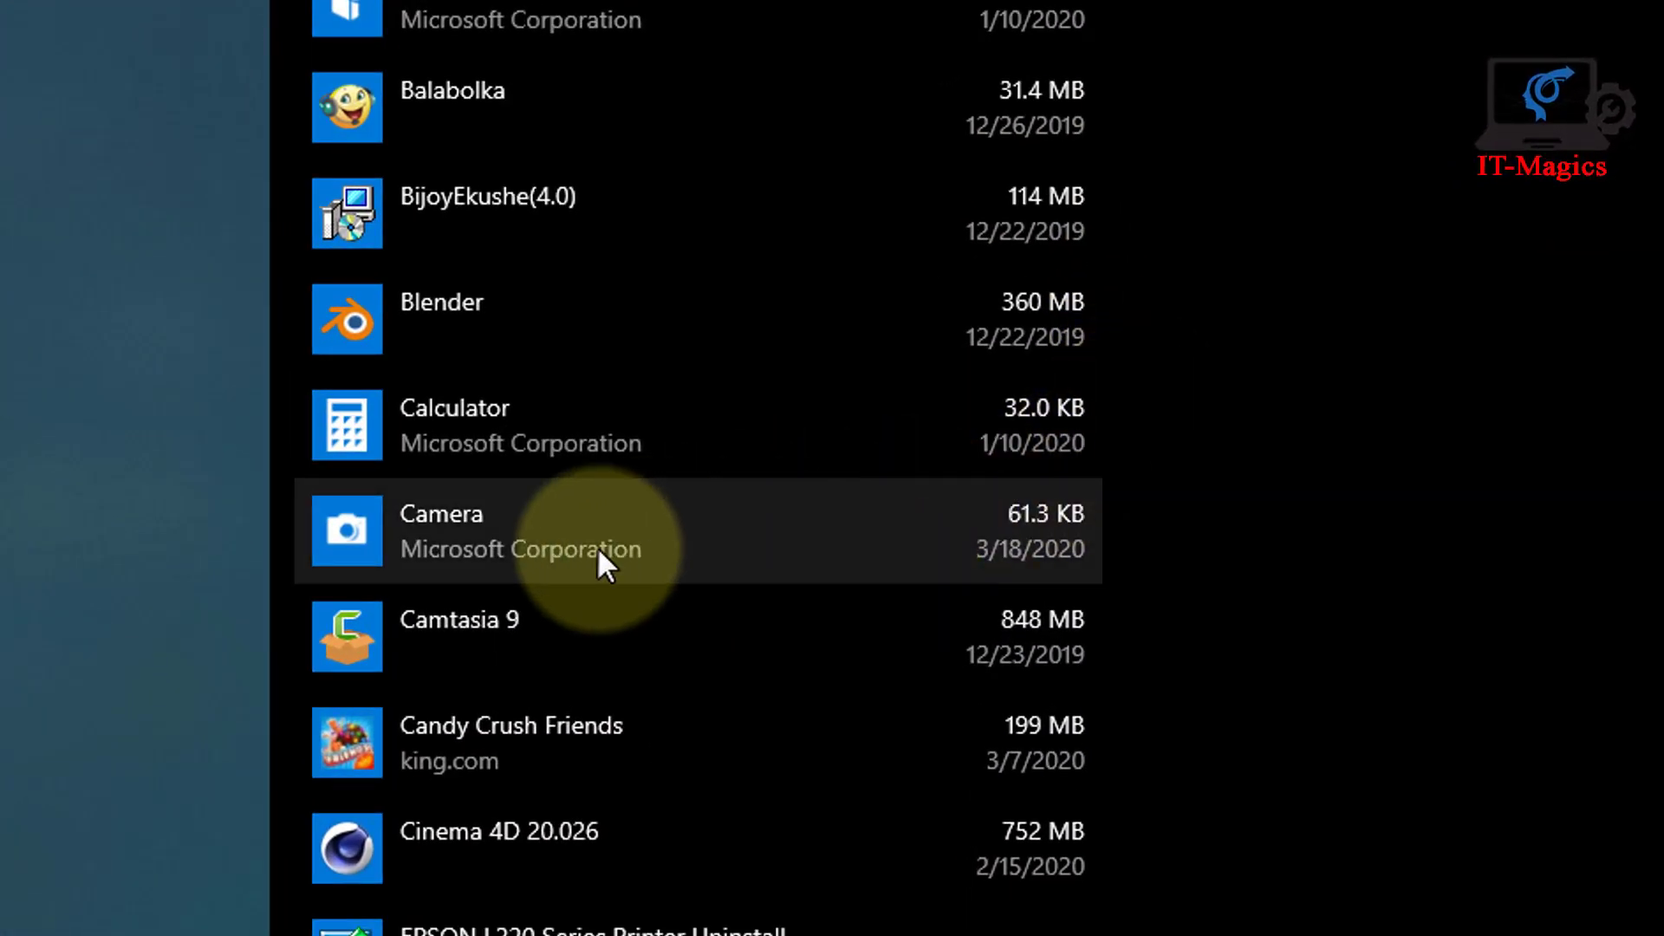
click(598, 553)
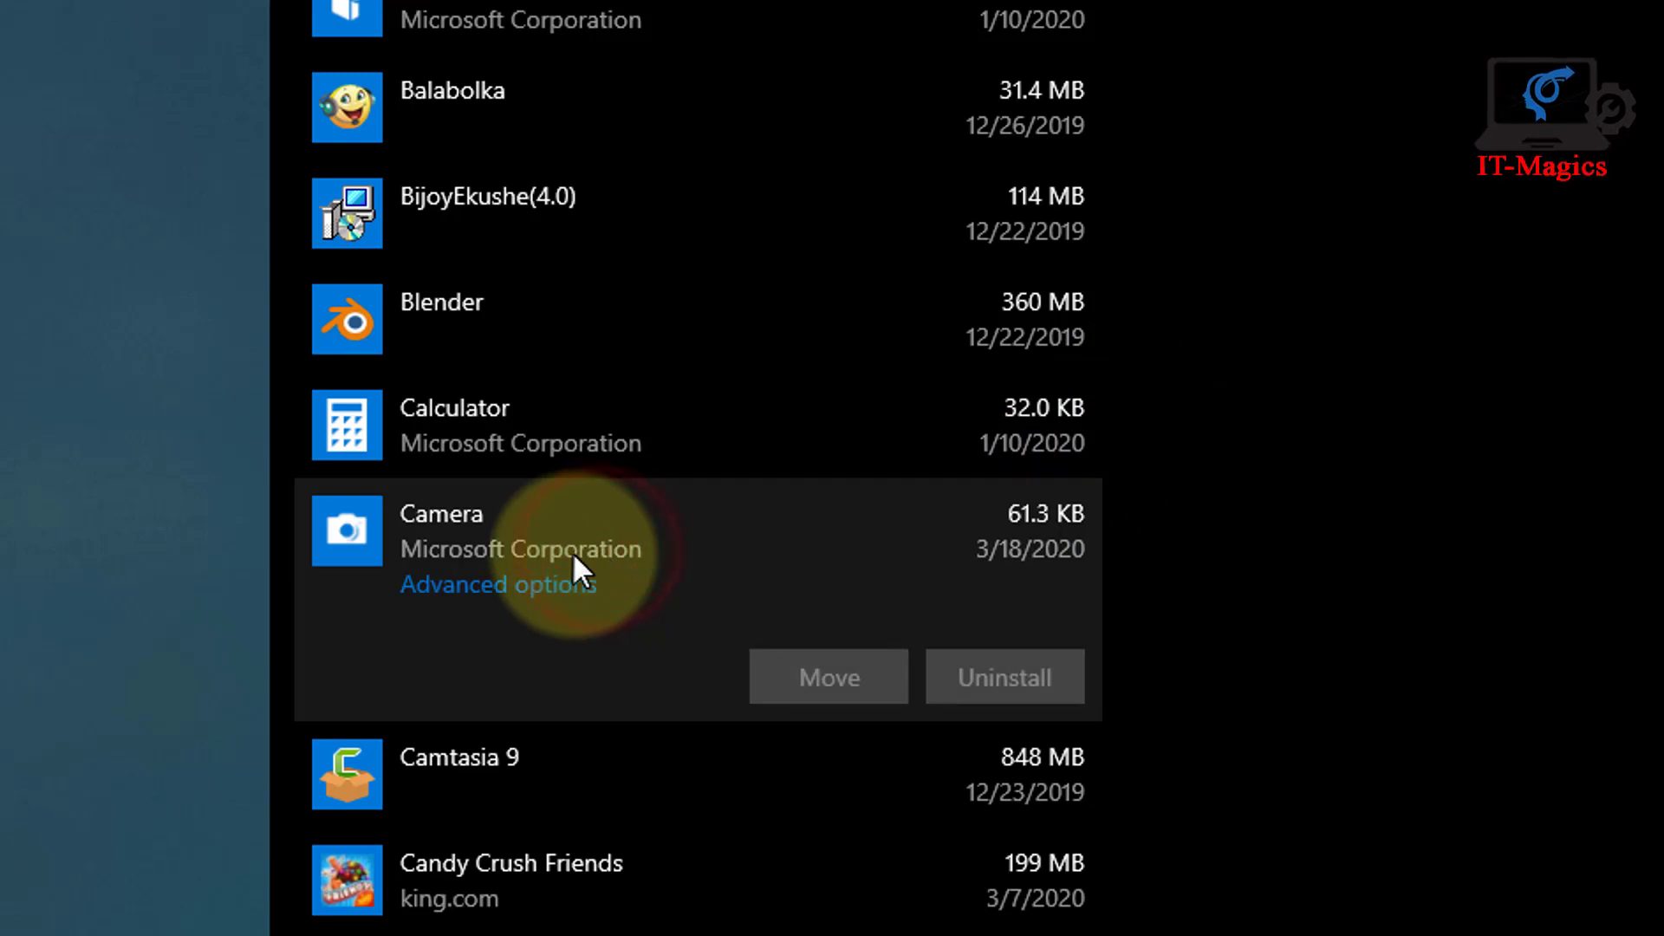
Step: Reset the Camera app's data from its Advanced options, confirming the Reset flyout, then close Settings
click(482, 594)
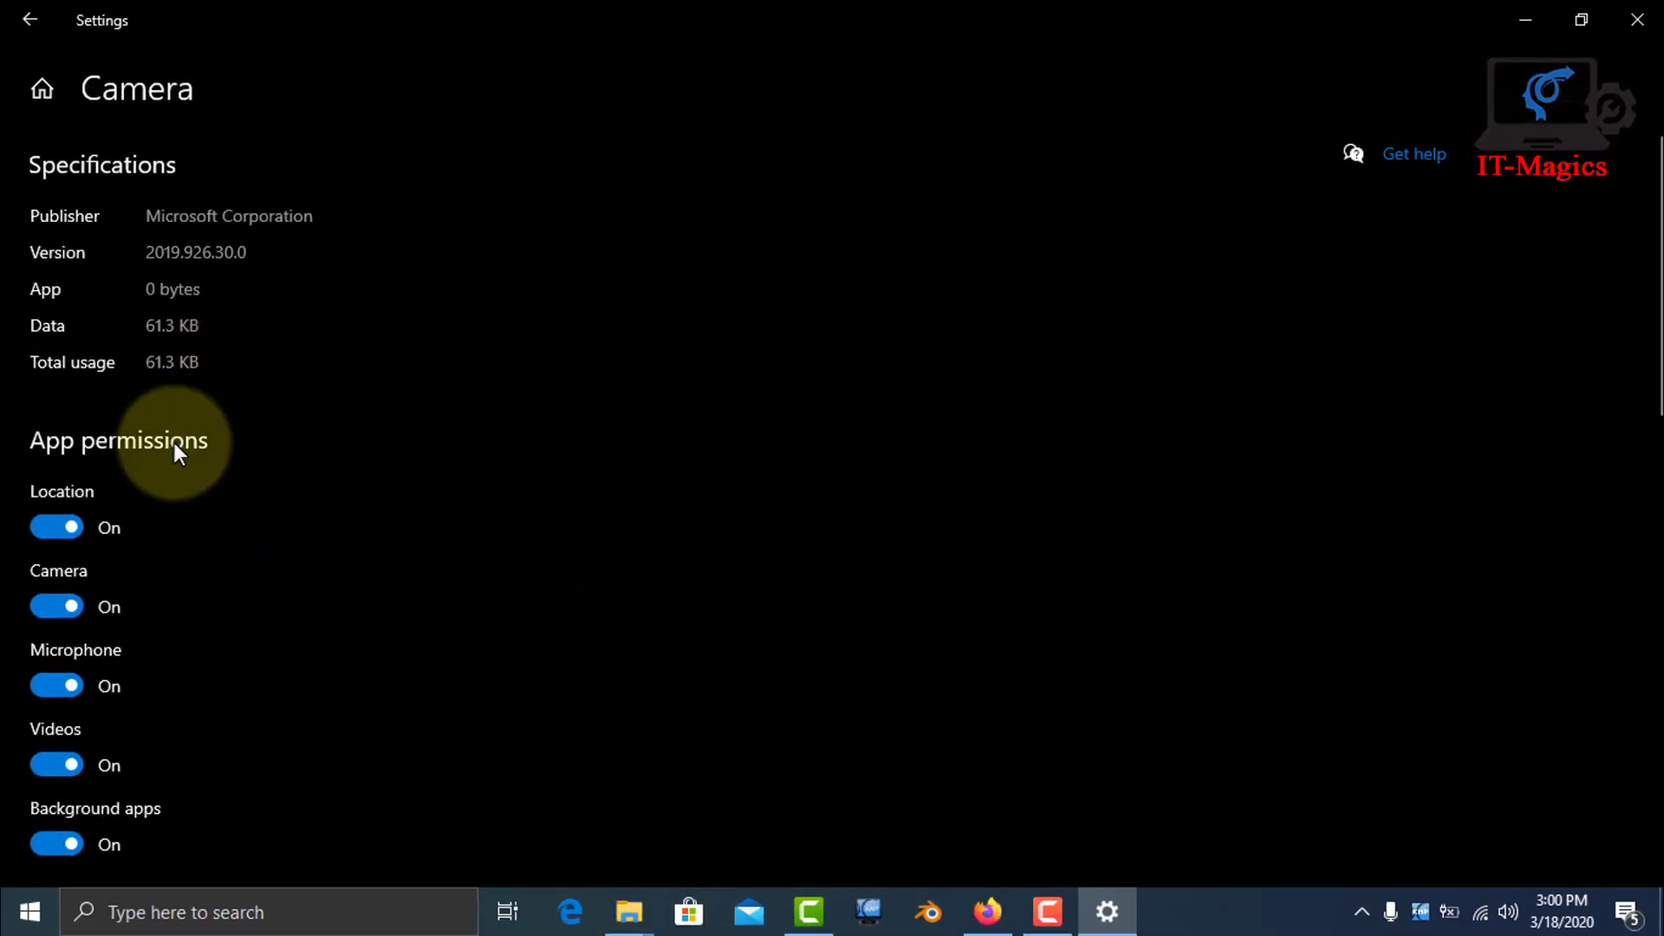
scroll(142, 520, down, 5)
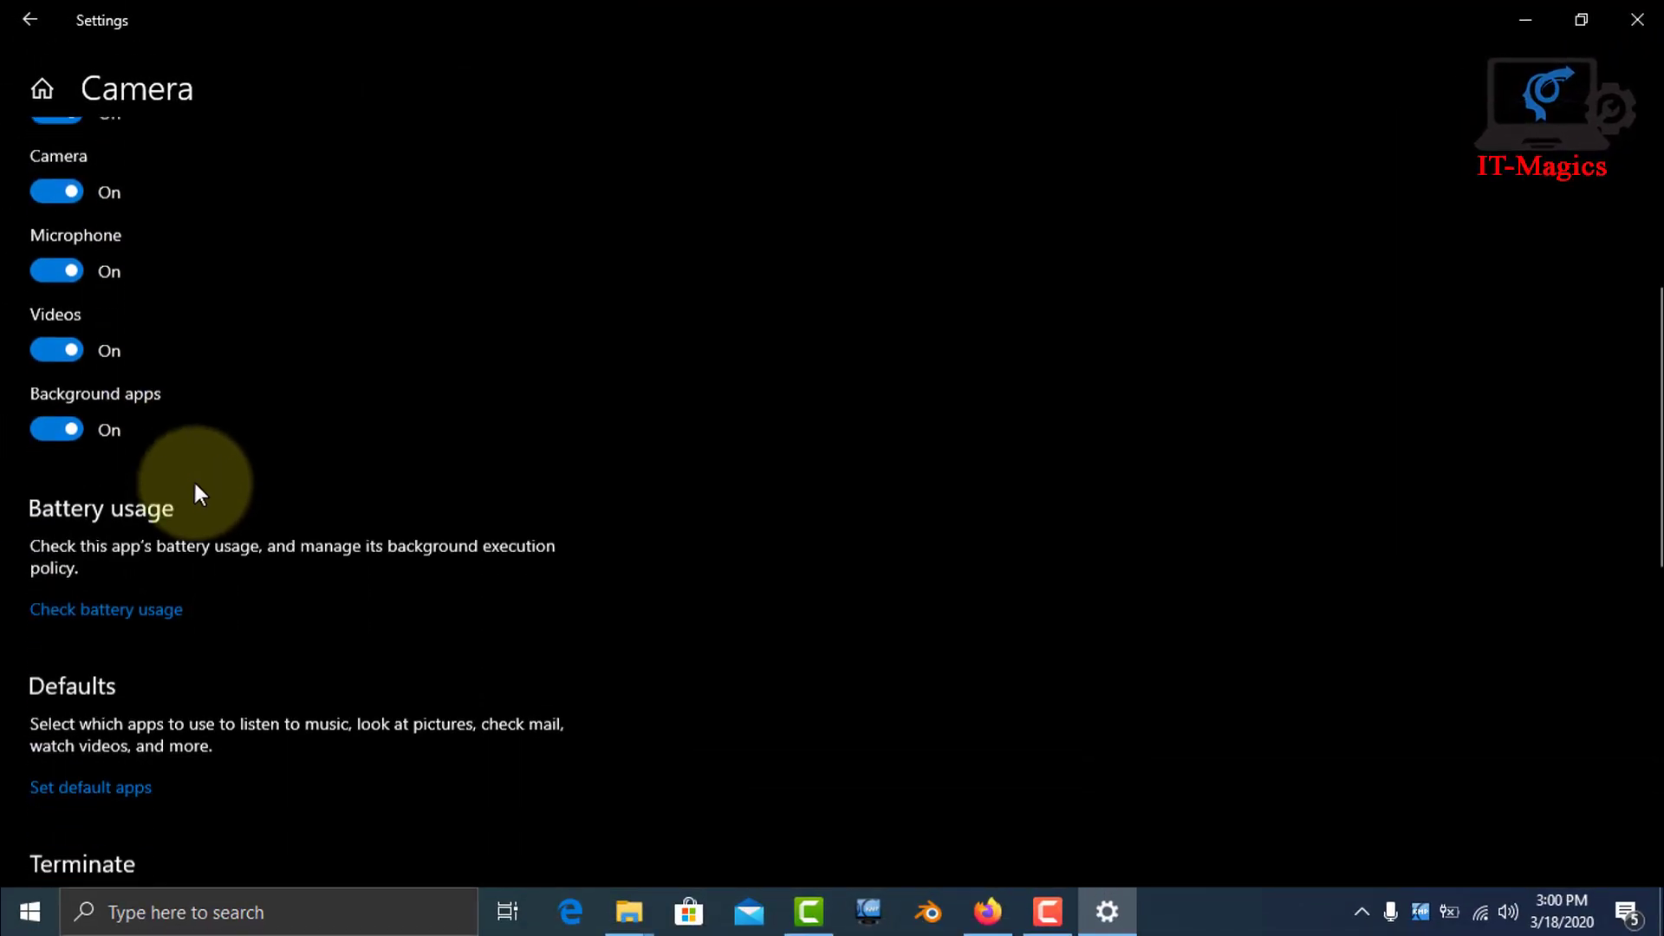
scroll(194, 482, down, 4)
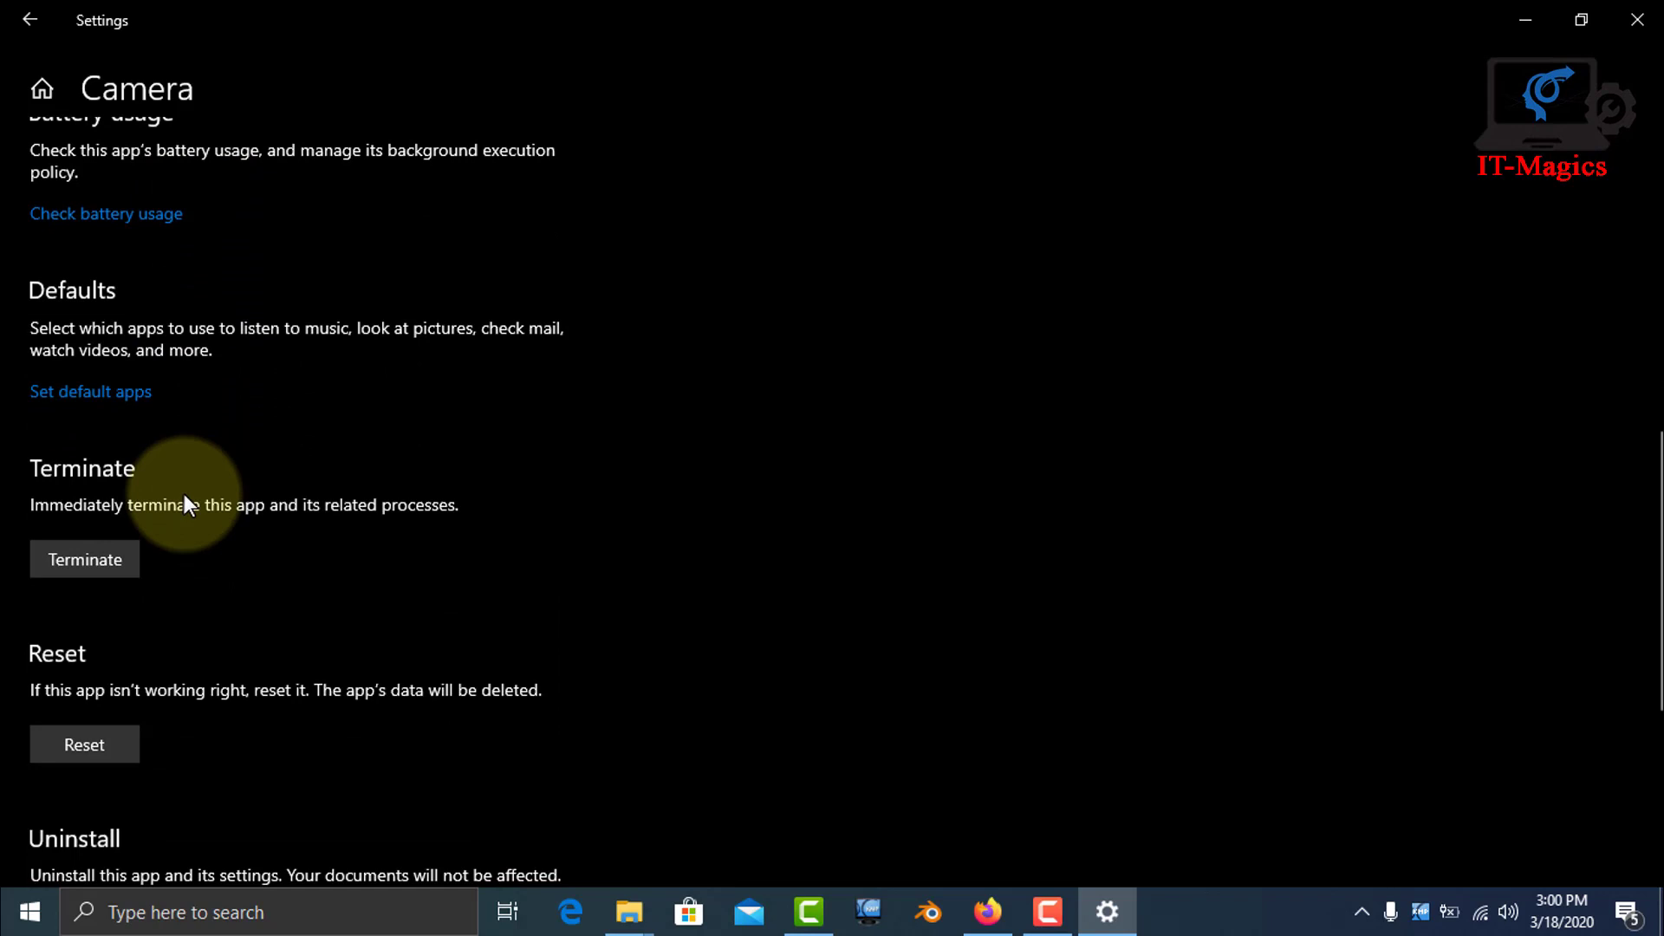
scroll(153, 546, down, 3)
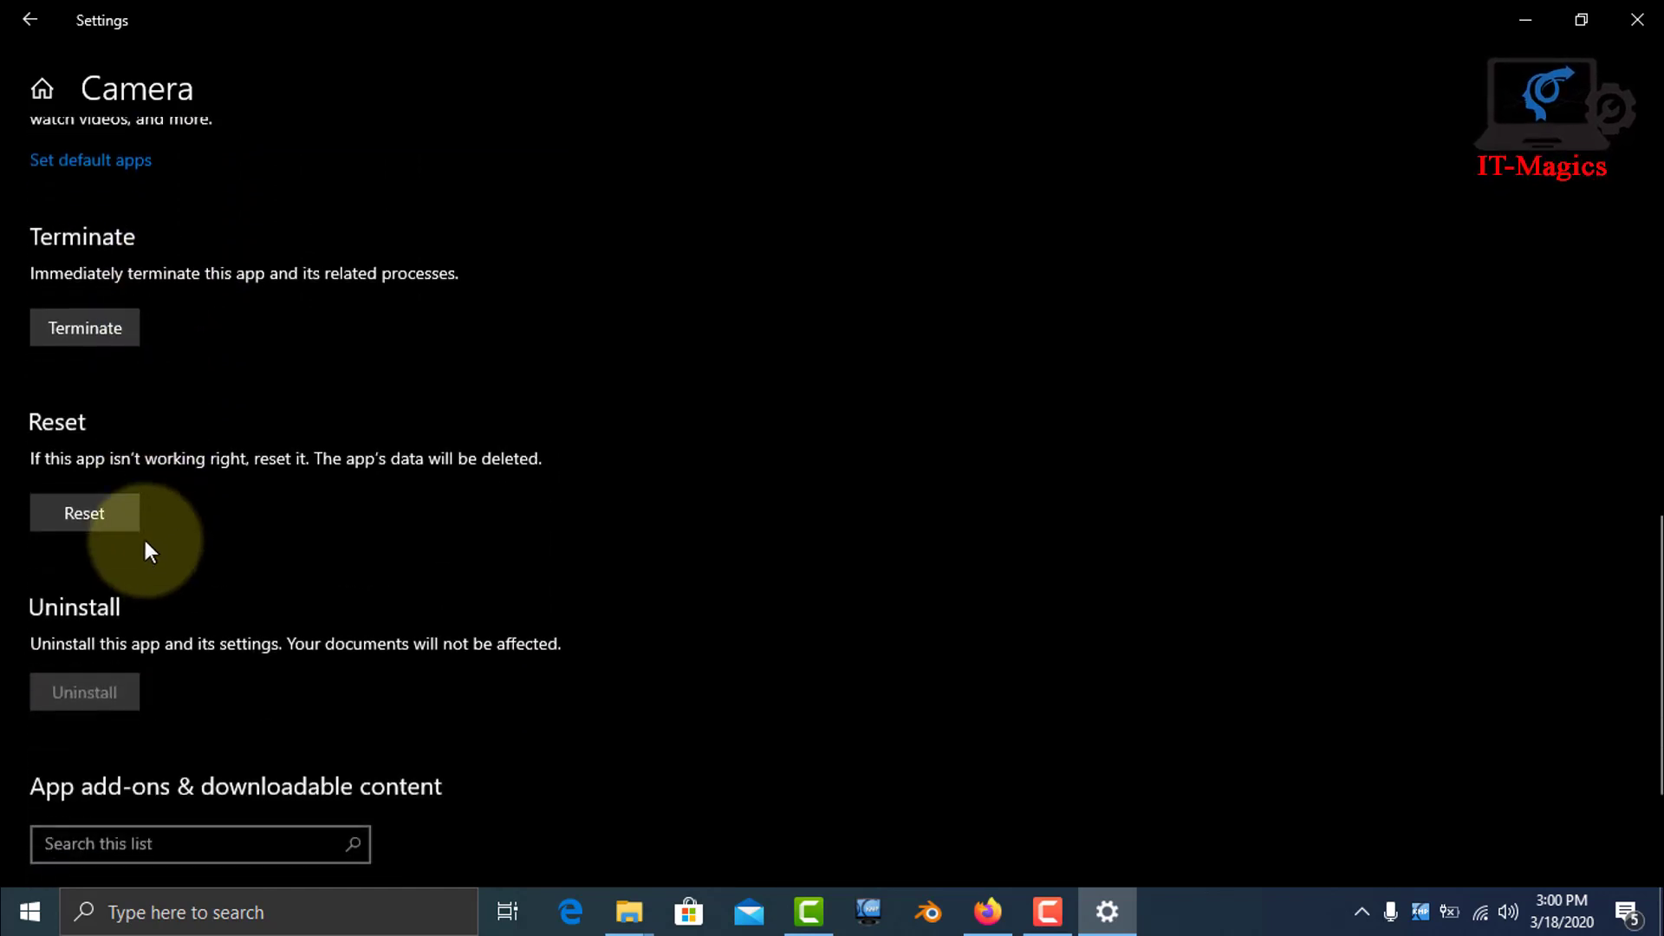
click(92, 512)
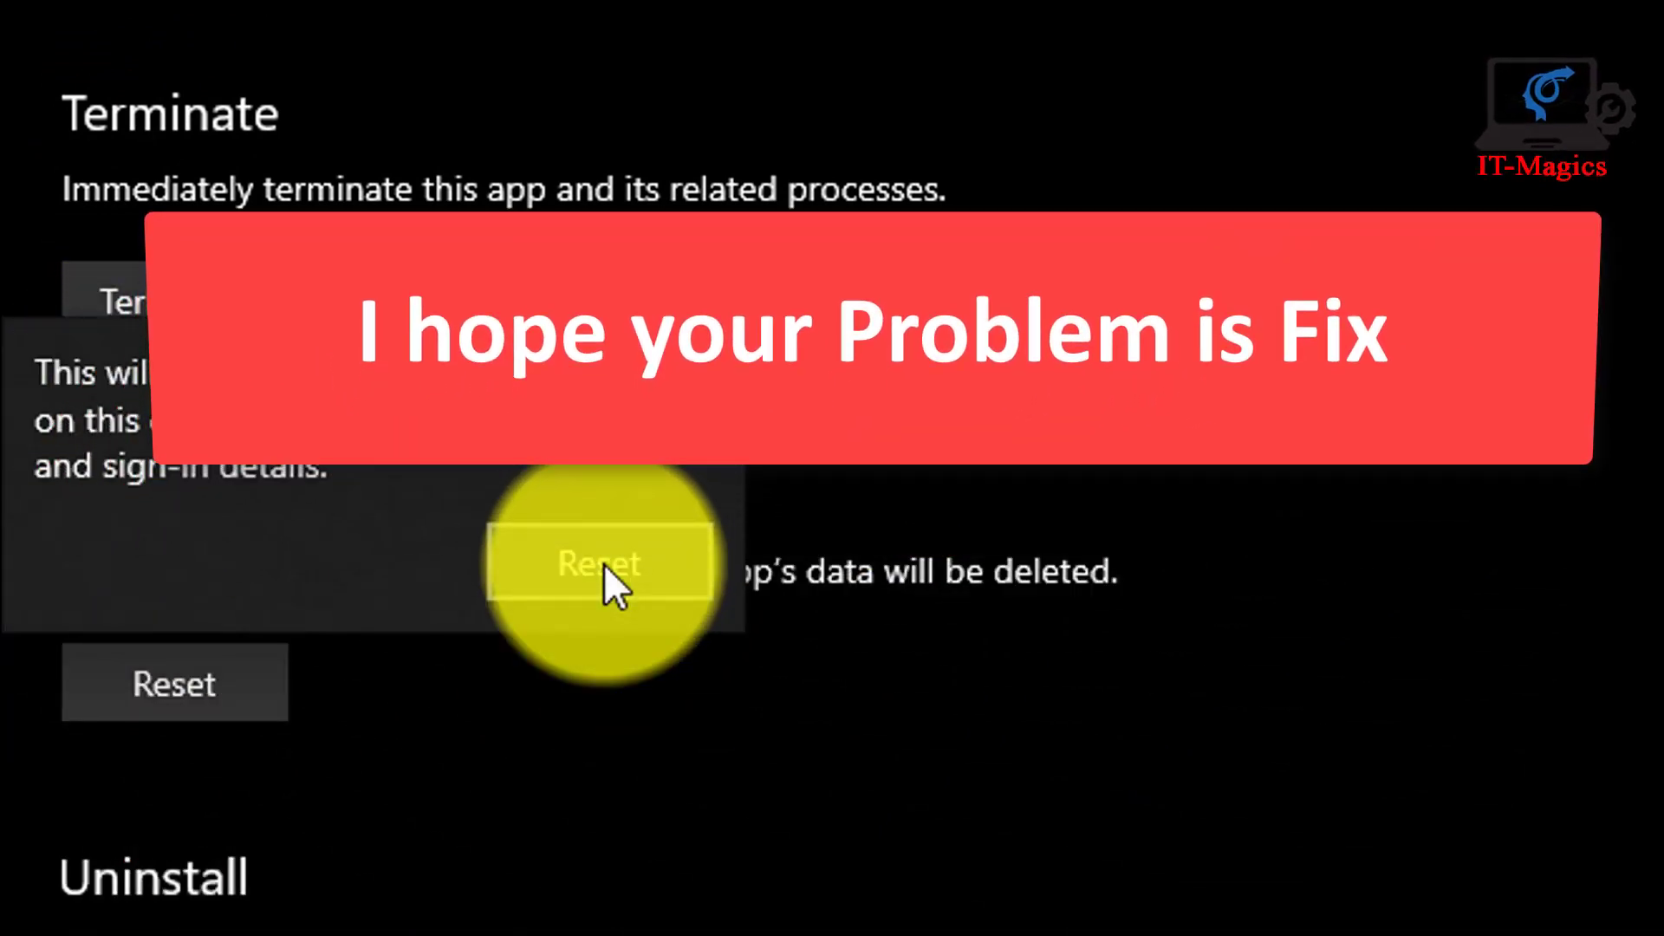
click(605, 564)
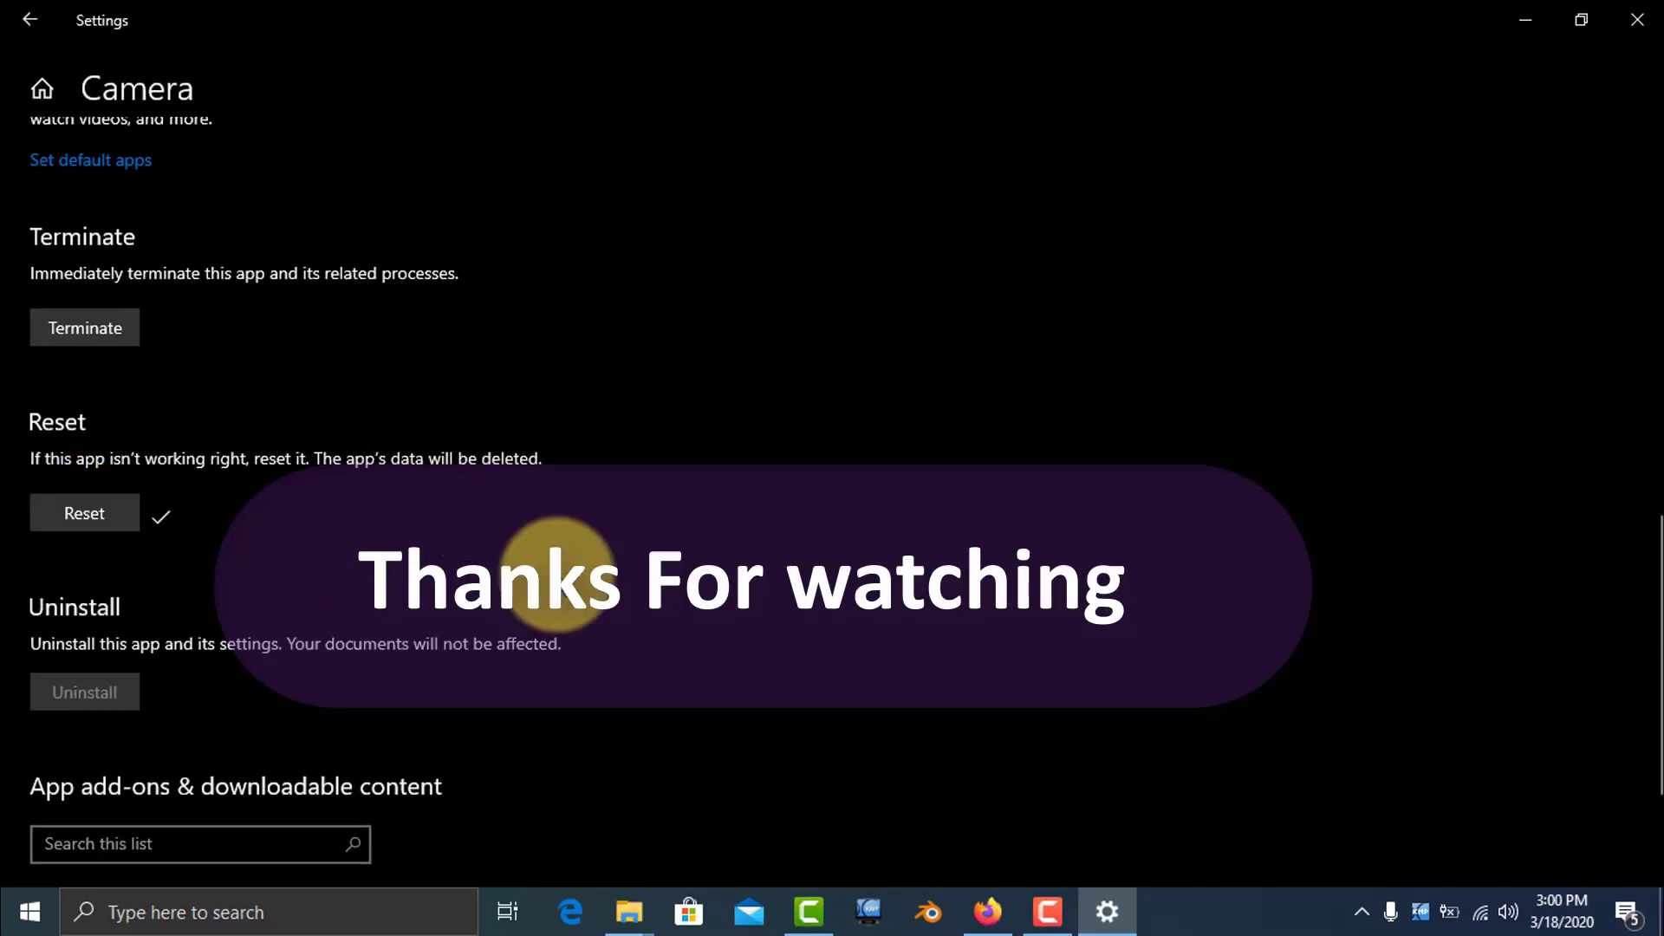
scroll(996, 687, down, 3)
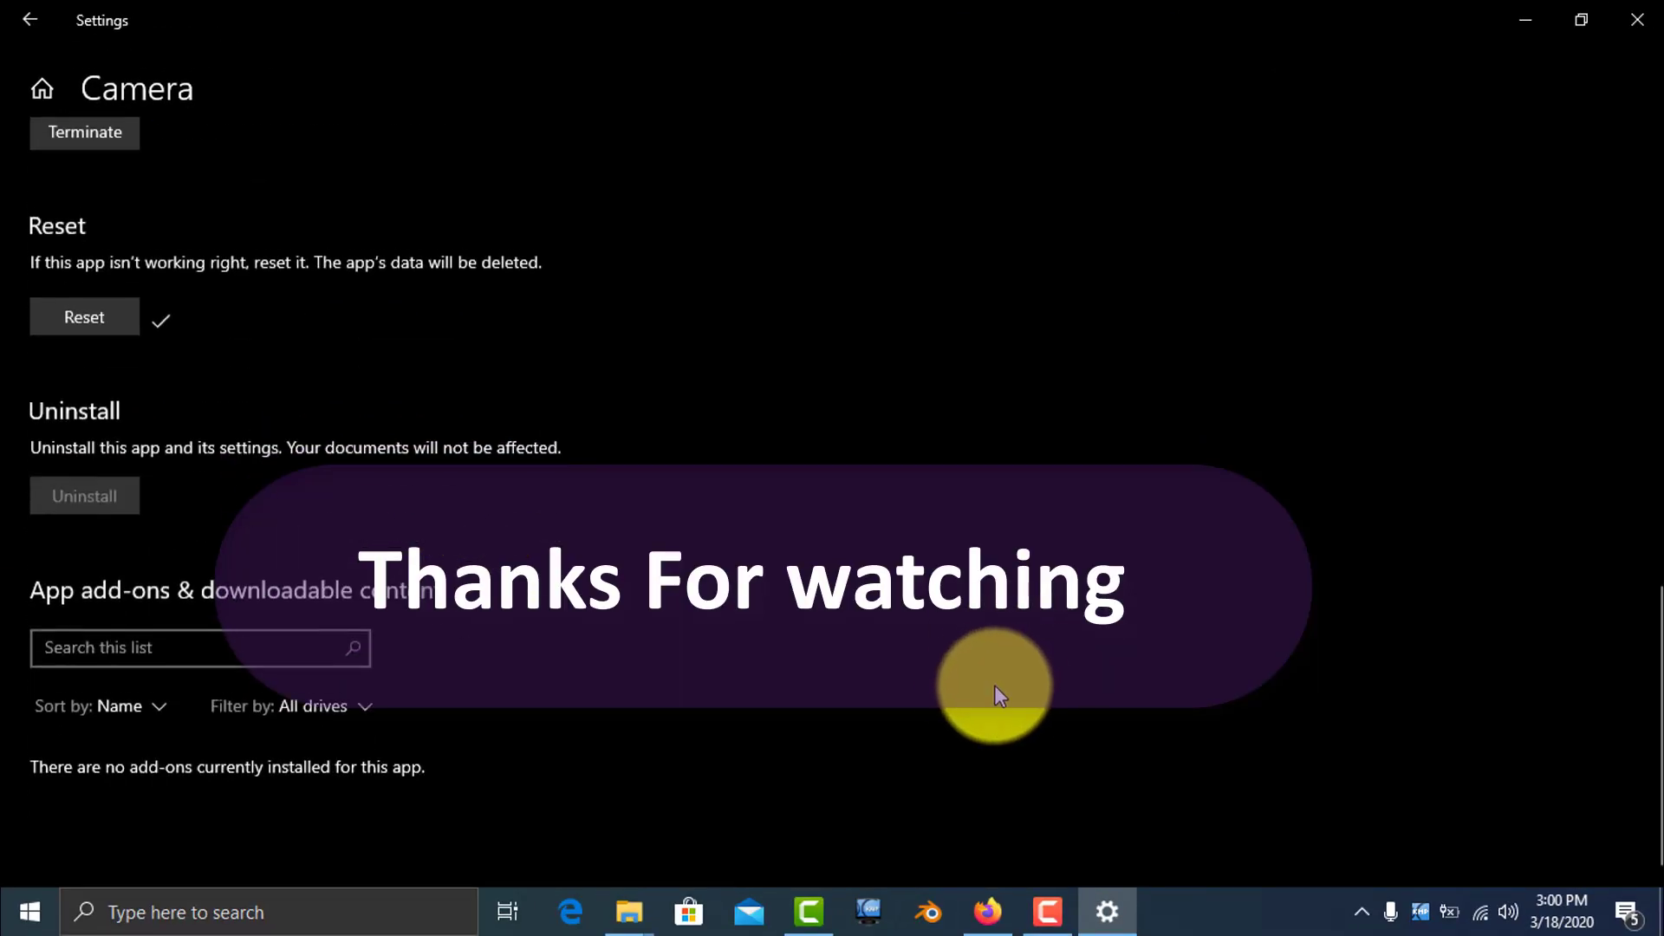
click(1634, 19)
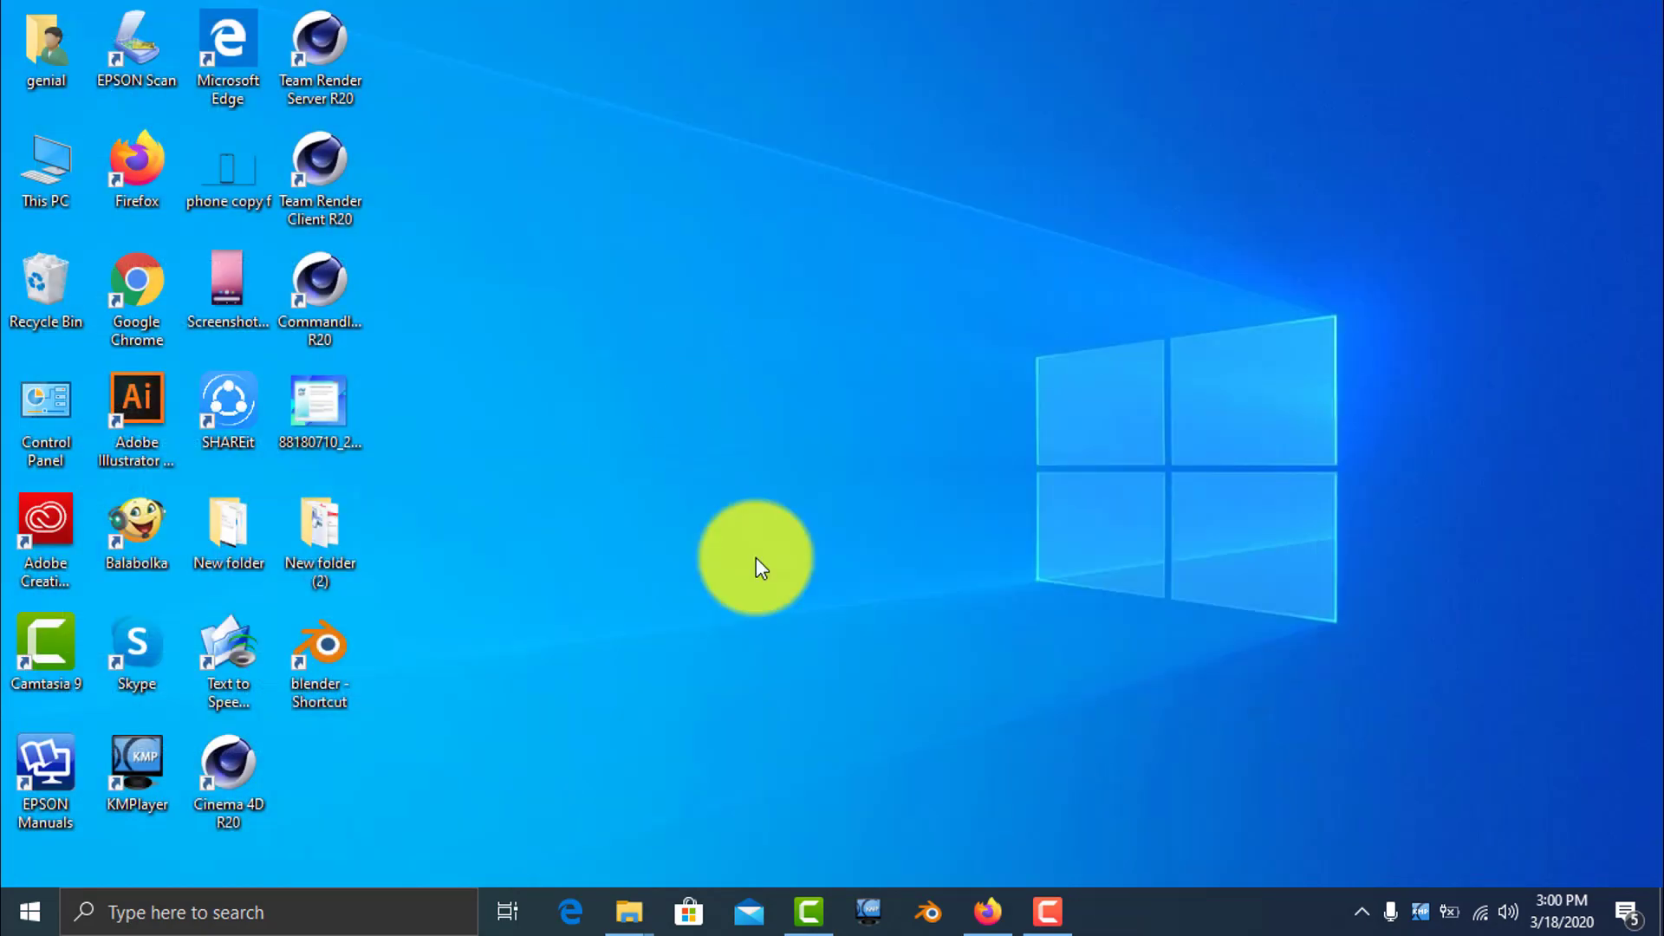